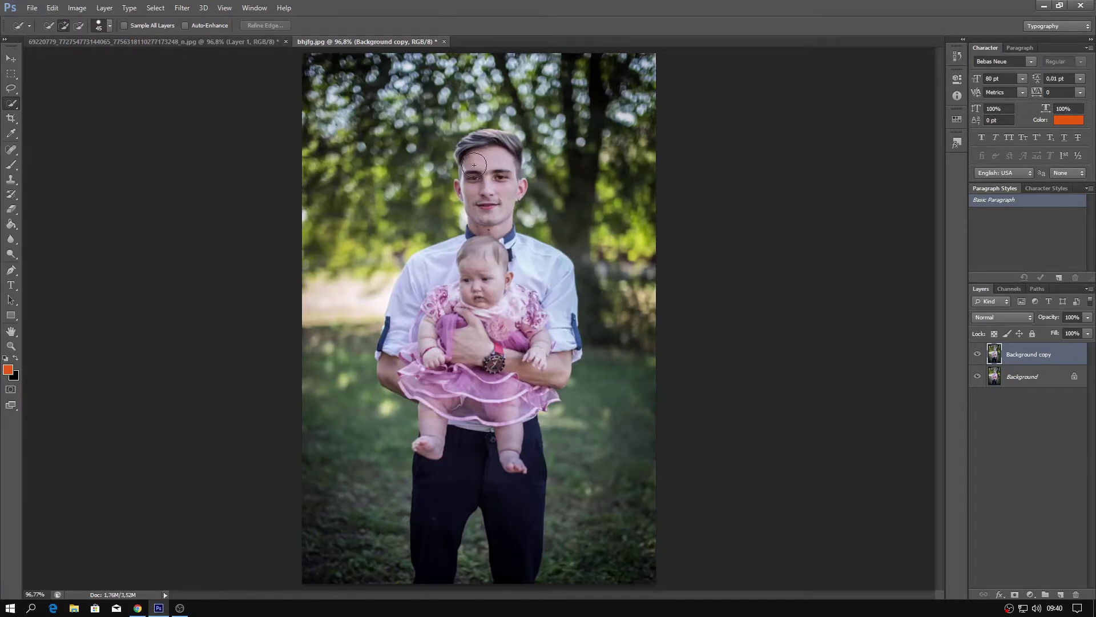
Step: Select the man and baby with Quick Selection, removing stray background beside the man's head and ears from the selection
mouse_move(474, 165)
left_mouse_down()
mouse_move(474, 144)
mouse_move(493, 143)
left_mouse_up()
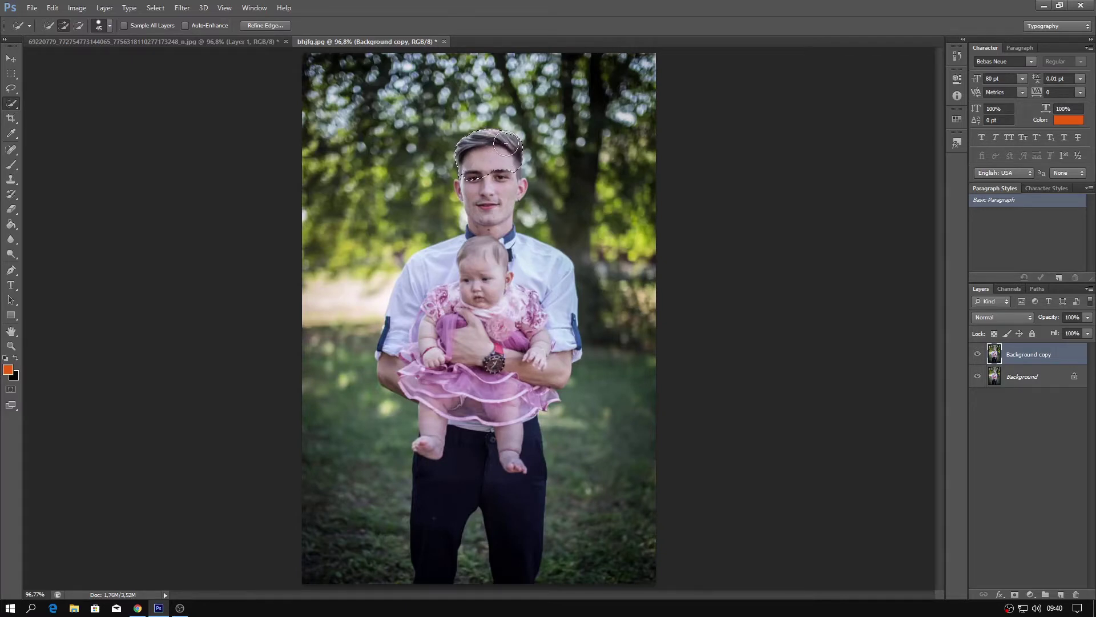
mouse_move(514, 192)
left_mouse_down()
mouse_move(503, 195)
mouse_move(505, 171)
mouse_move(483, 228)
mouse_move(478, 189)
mouse_move(467, 194)
mouse_move(481, 224)
mouse_move(473, 296)
mouse_move(398, 337)
mouse_move(392, 362)
mouse_move(422, 389)
mouse_move(440, 448)
mouse_move(468, 434)
mouse_move(445, 394)
mouse_move(517, 258)
mouse_move(545, 296)
mouse_move(564, 338)
mouse_move(521, 400)
mouse_move(511, 548)
mouse_move(502, 535)
left_mouse_up()
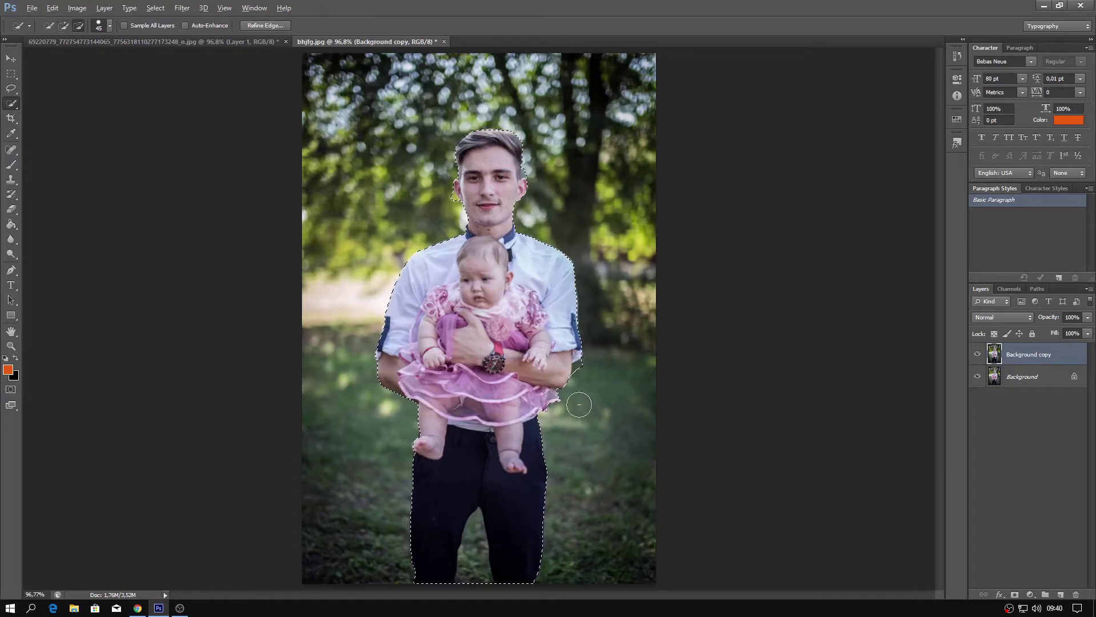
scroll(577, 401, "up", 2)
scroll(577, 385, "up", 2)
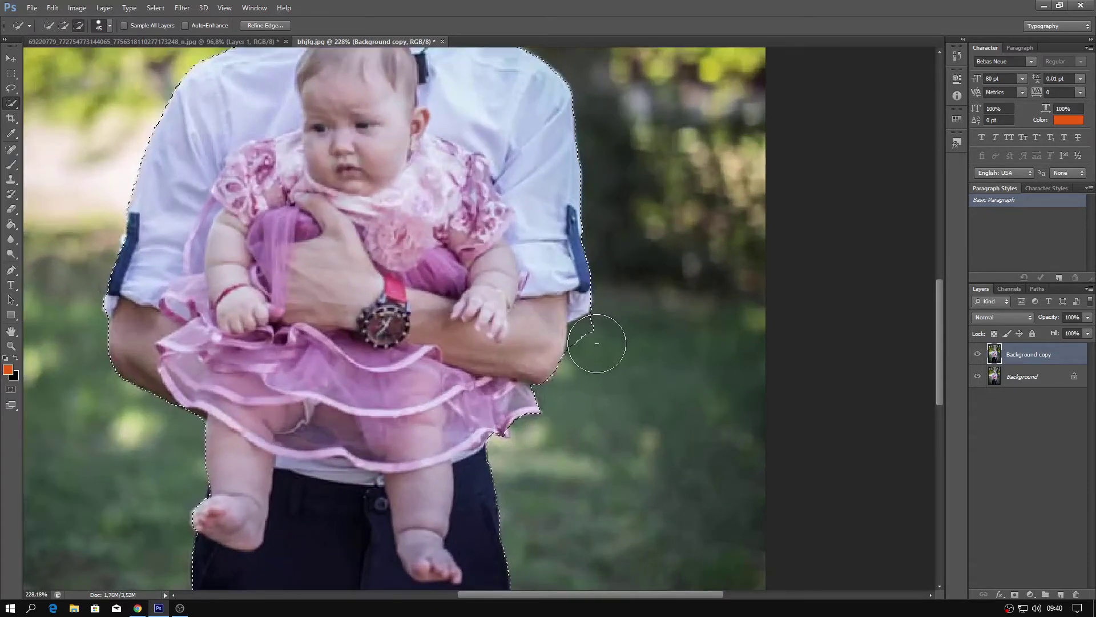
scroll(601, 377, "up", 5)
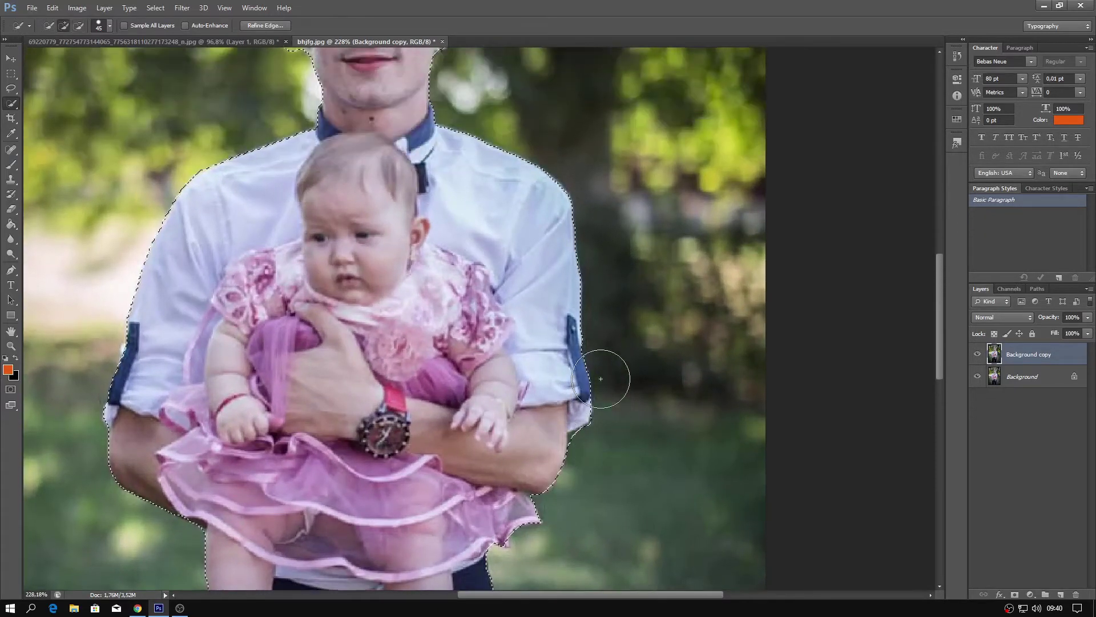
scroll(602, 379, "up", 3)
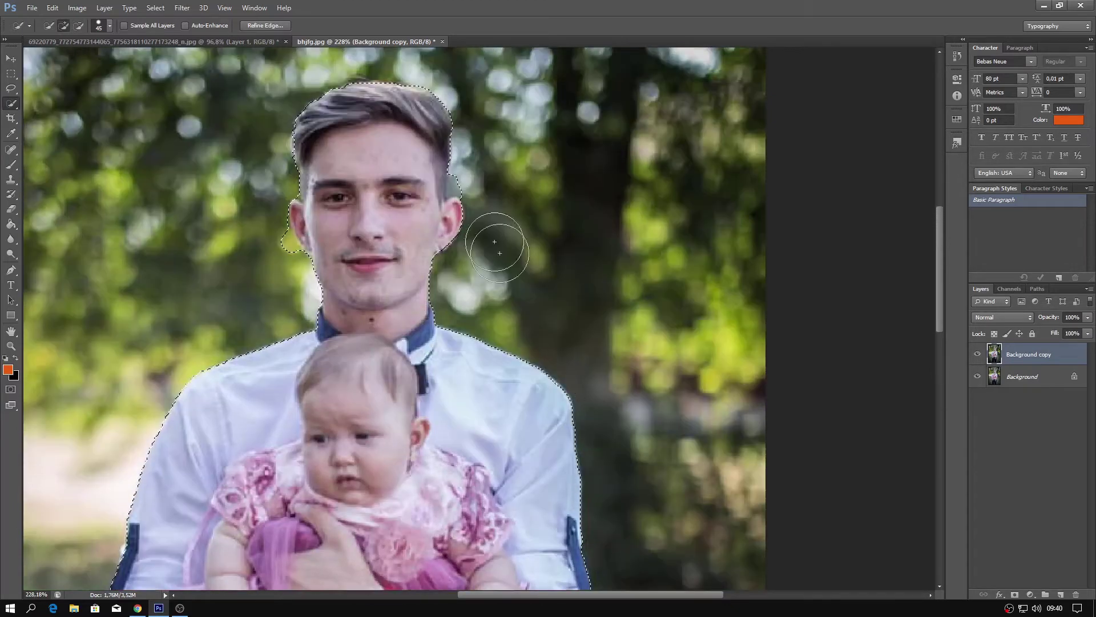
left_click(477, 172, "alt")
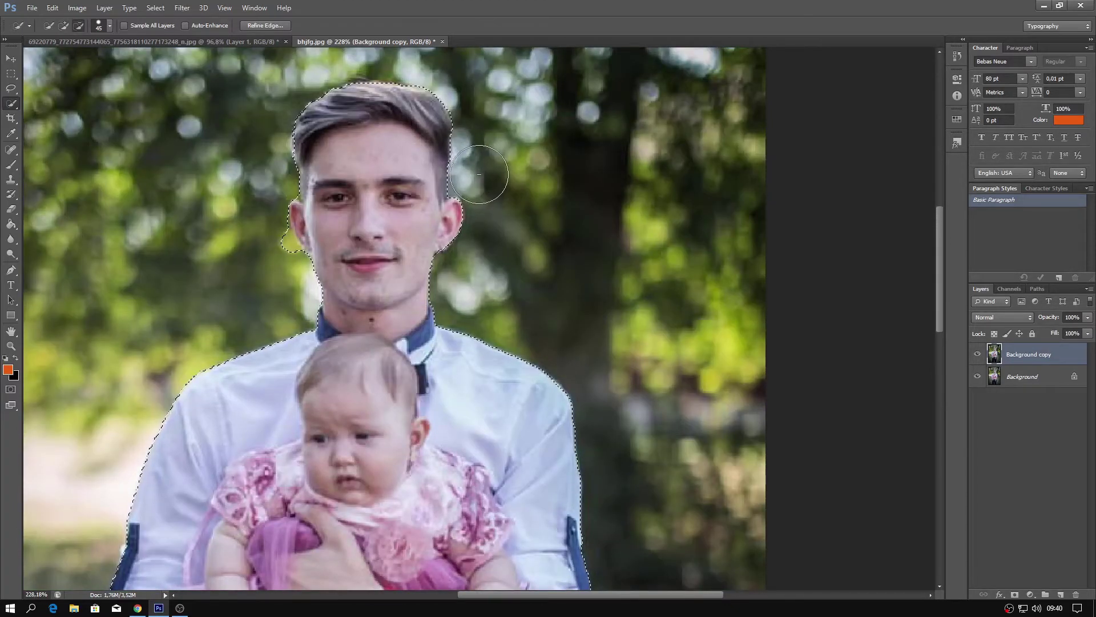
left_click(274, 251, "alt")
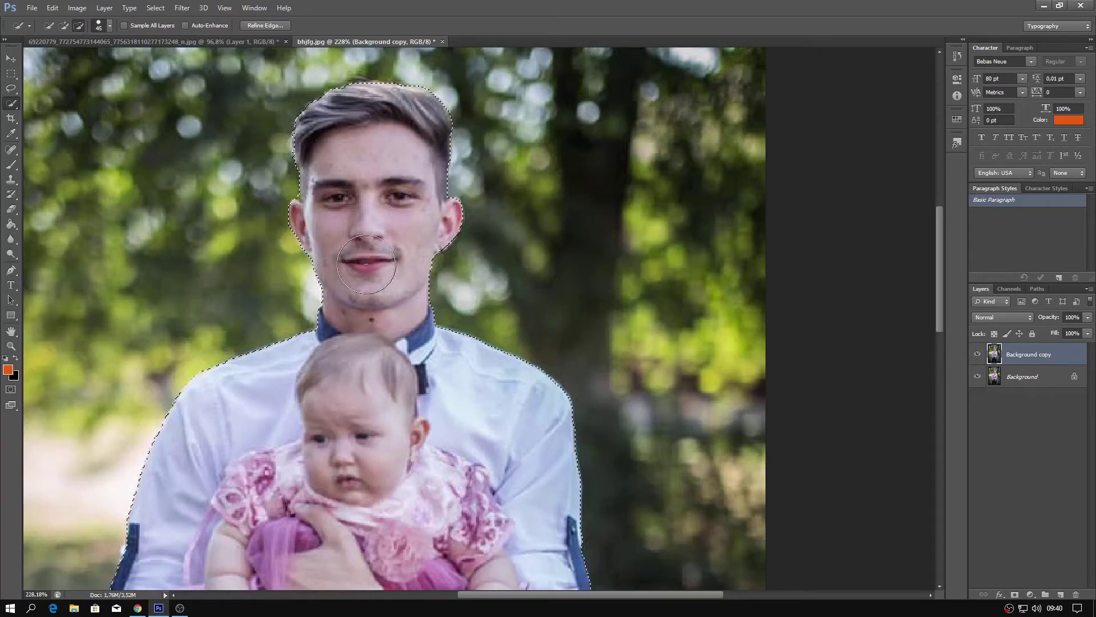
Step: Subtract the background gap between the man's legs from the selection
scroll(372, 264, "down", 8)
scroll(373, 264, "down", 2)
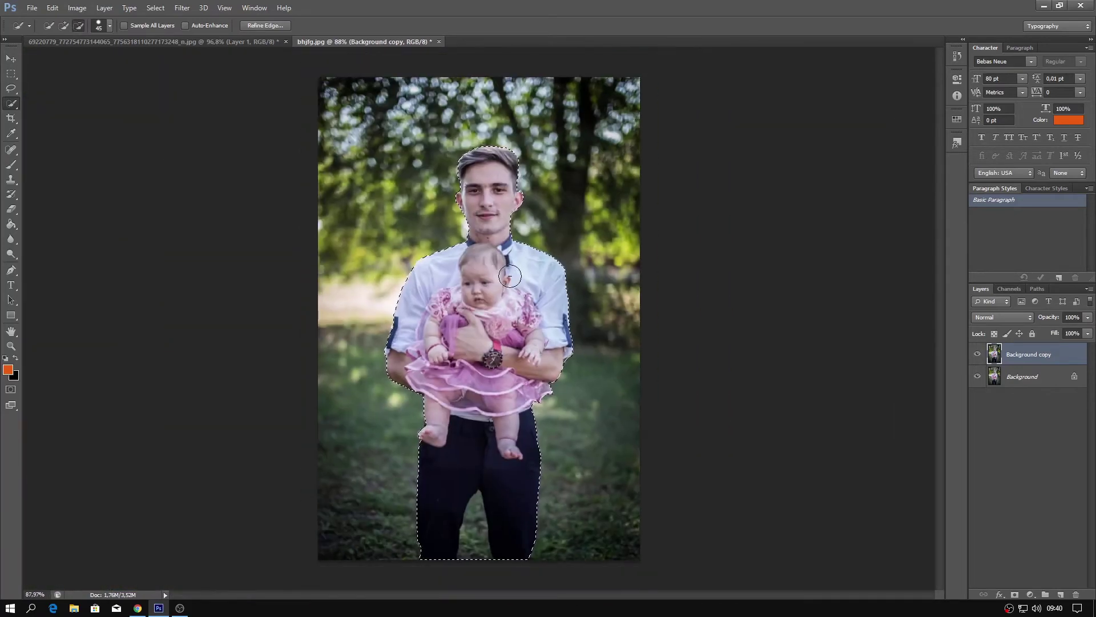
scroll(510, 276, "down", 2)
scroll(510, 277, "up", 1)
scroll(510, 277, "down", 1)
left_click_drag(479, 560, 475, 521)
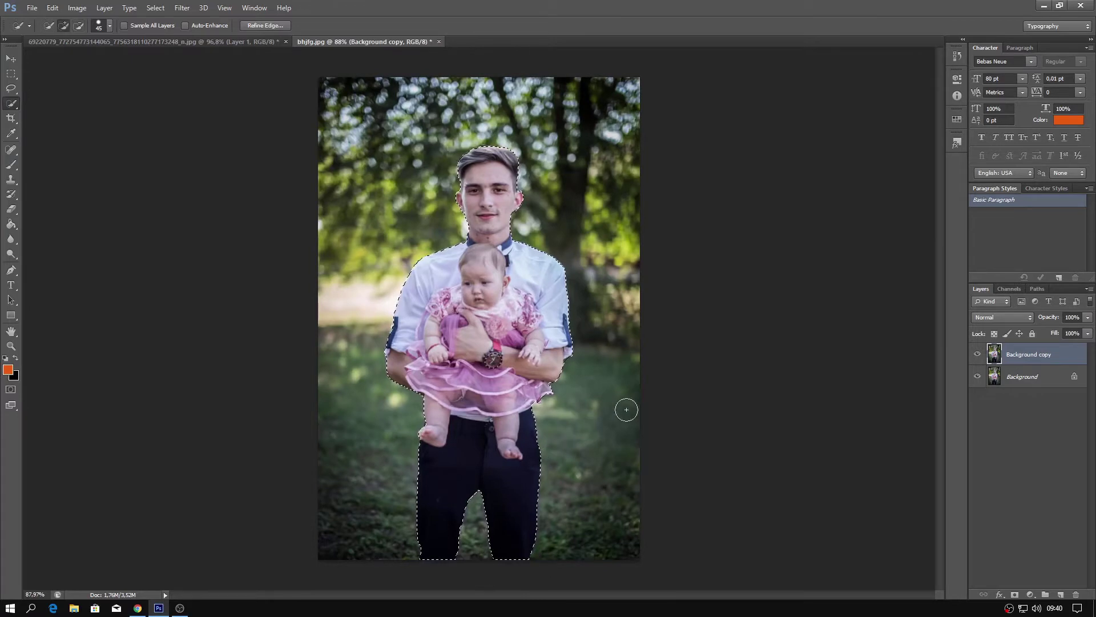
Step: Run Refine Edge on the selection with output to Selection, and invert the selection to cover the background
left_click(265, 27)
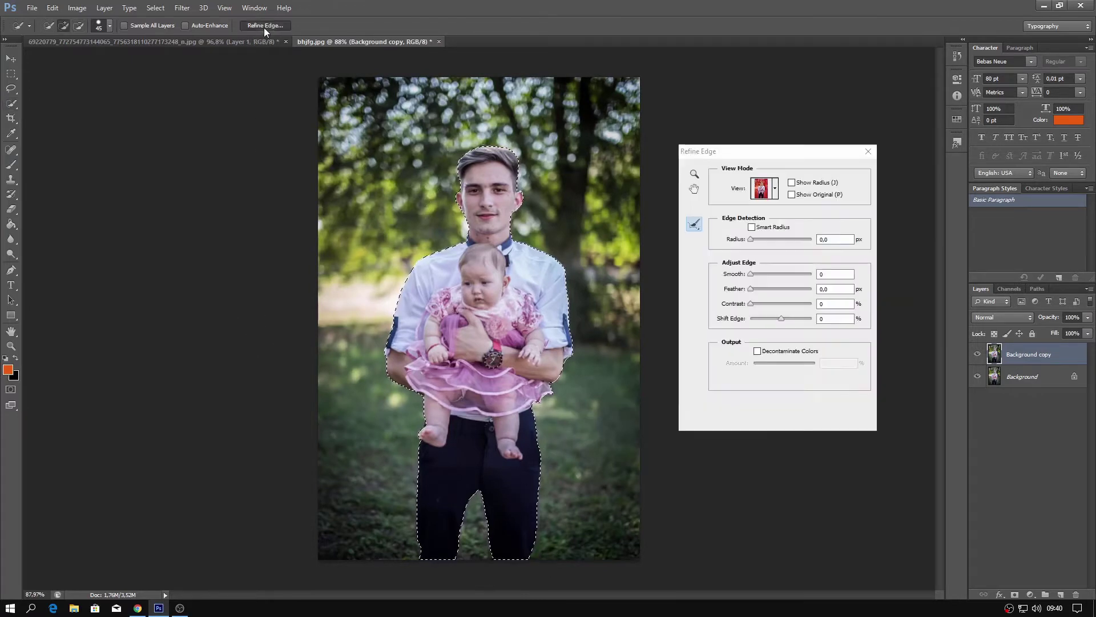
left_click(765, 190)
left_click(840, 251)
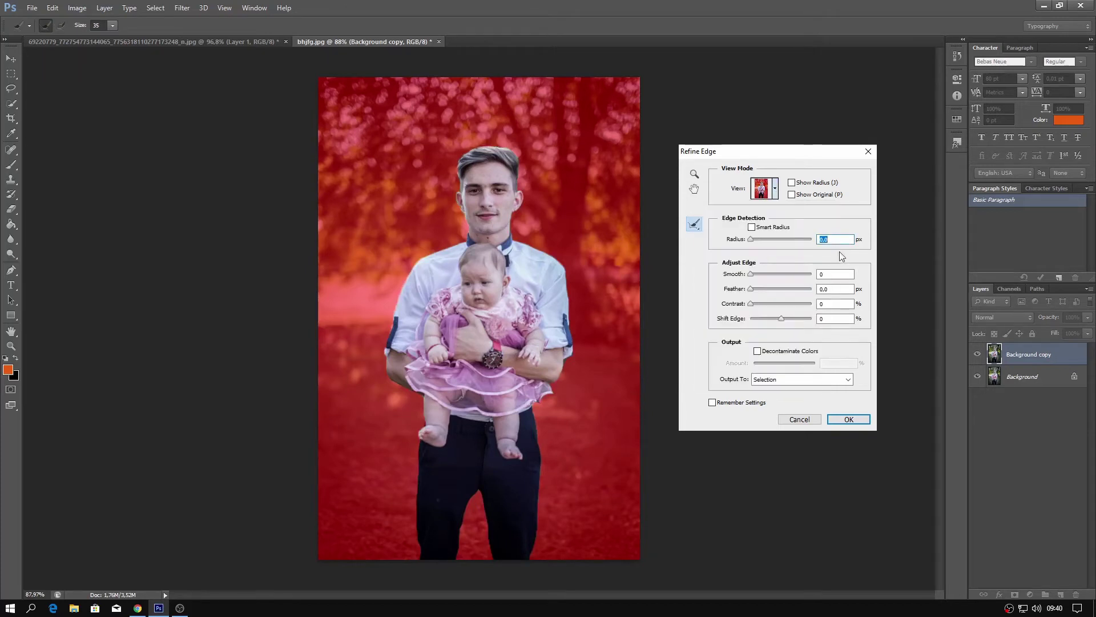
left_click(846, 272)
left_click(836, 420)
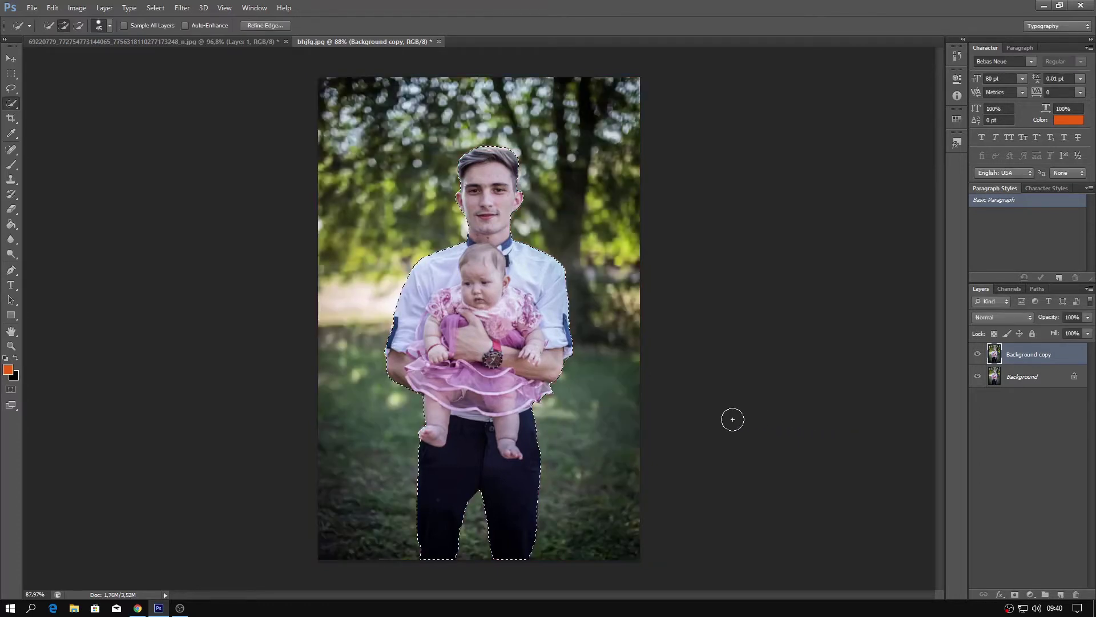
key("v")
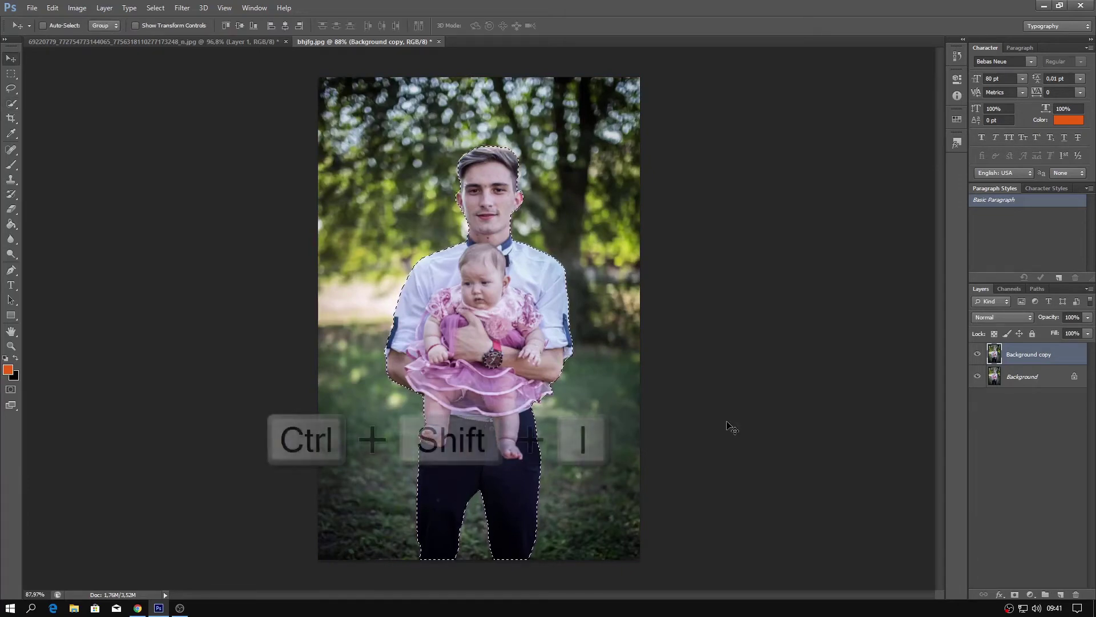
key("ctrl+shift+i")
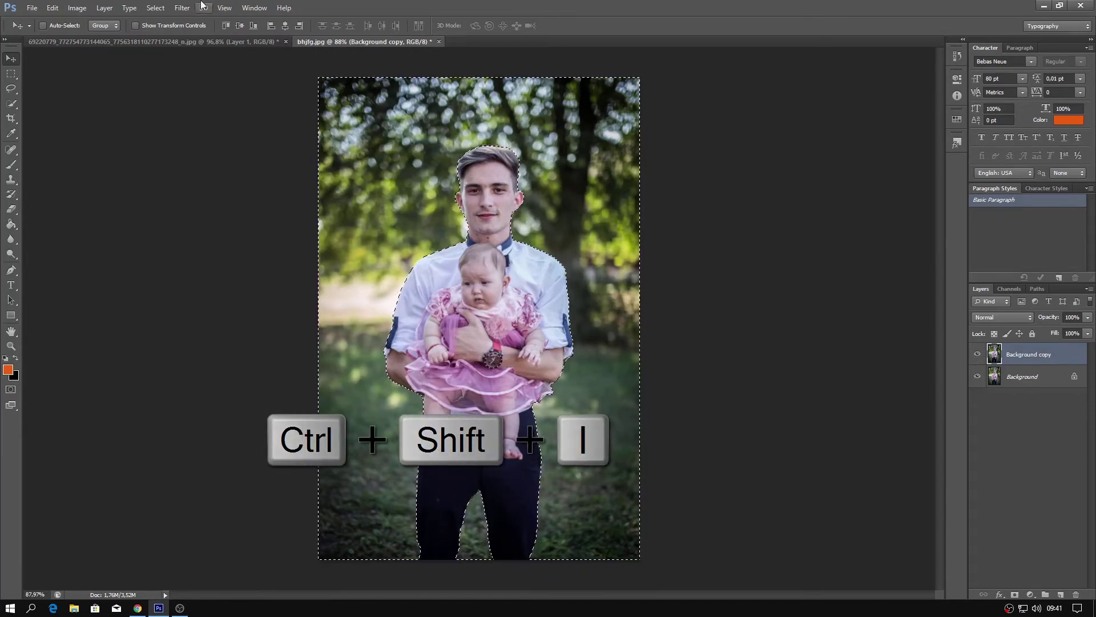
Step: Start a Tilt-Shift blur on the selected background and move its focus band just below the photo
left_click(182, 8)
mouse_move(208, 86)
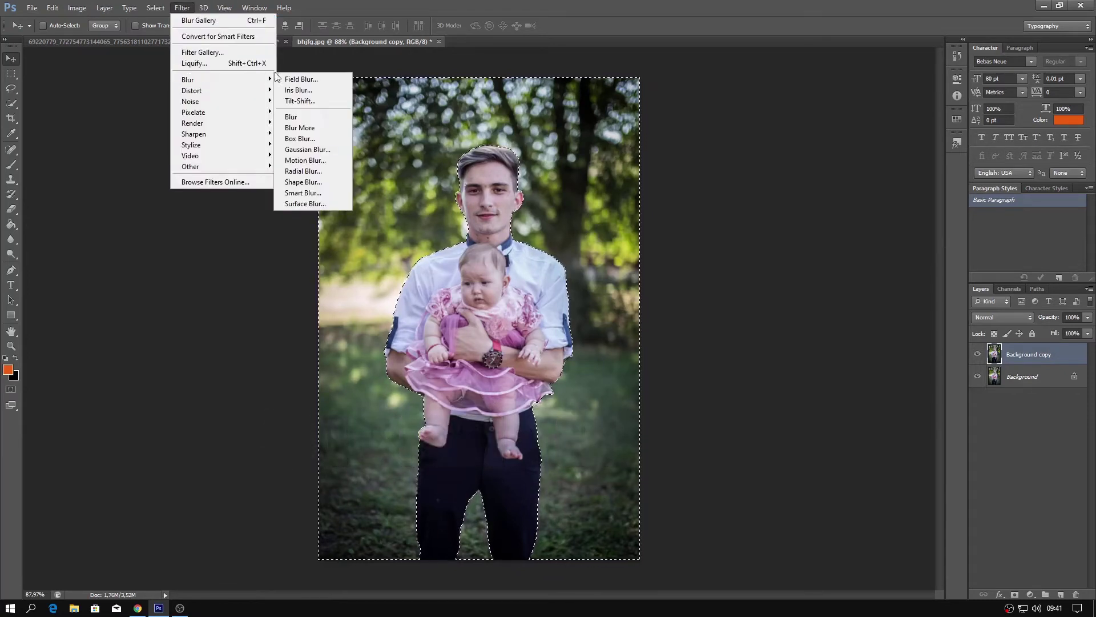
left_click(298, 99)
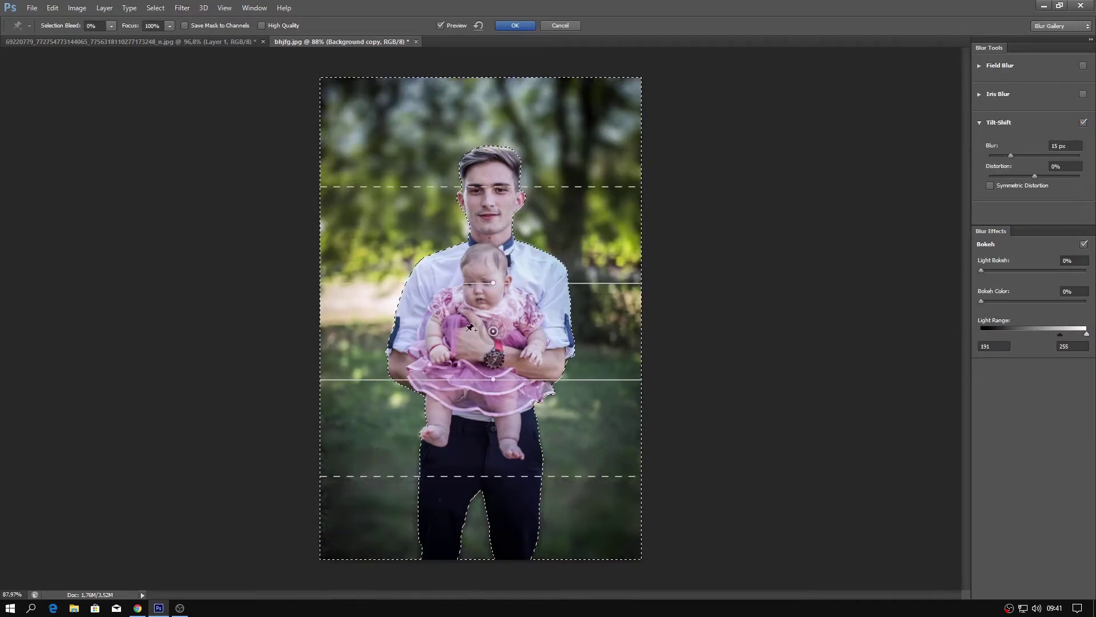
left_click_drag(492, 350, 460, 579)
left_click_drag(462, 486, 464, 549)
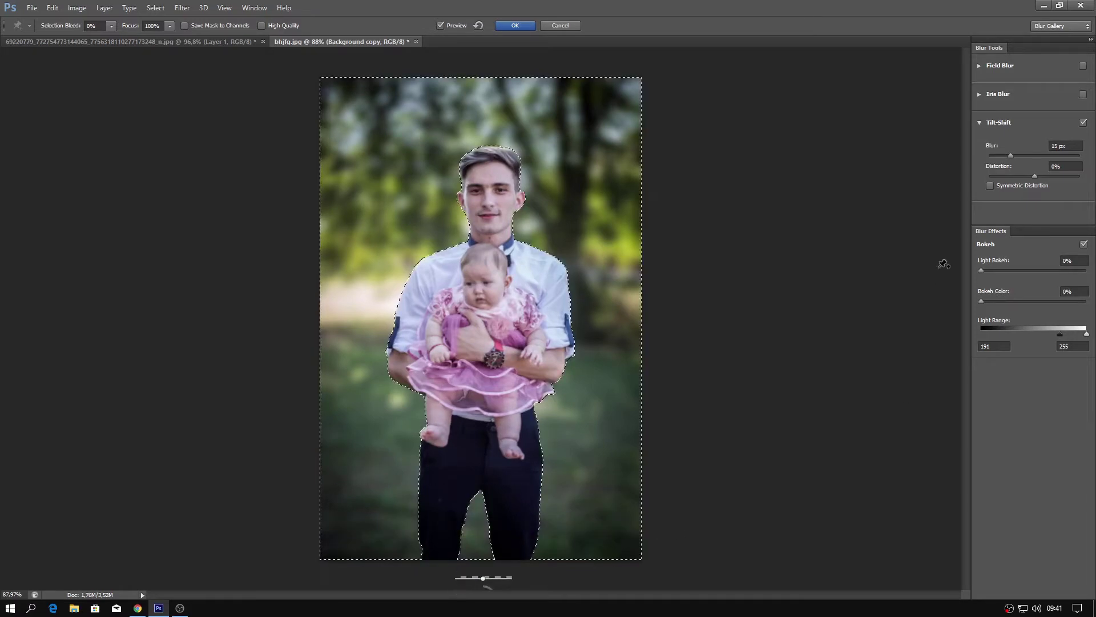
Step: Set the Tilt-Shift blur to 8 px, apply the filter, and deselect the background
left_click_drag(1010, 156, 1030, 156)
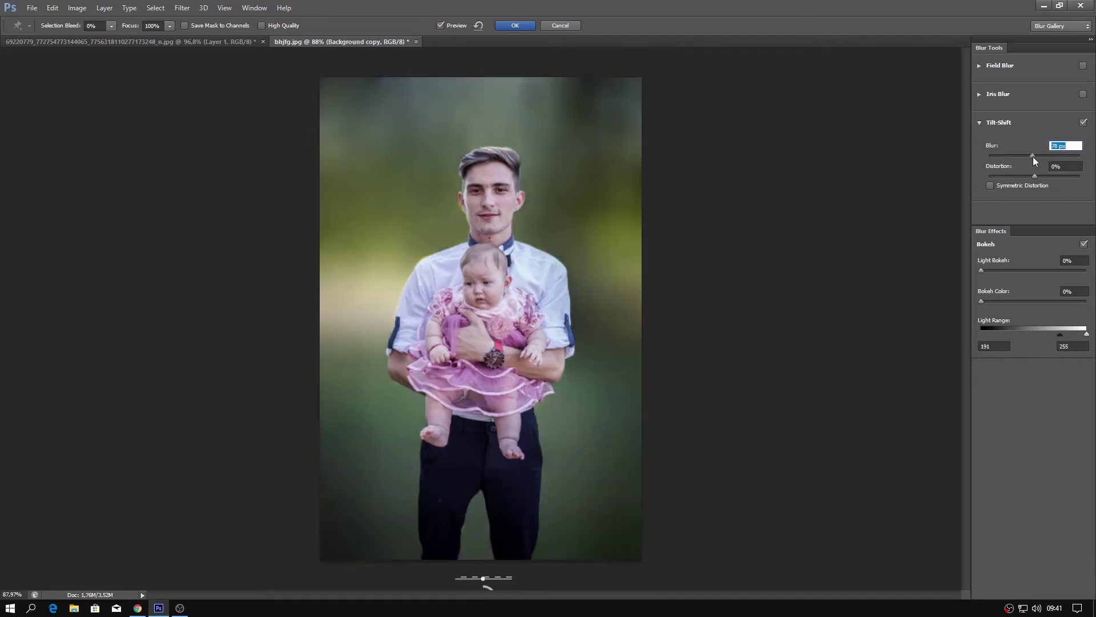
left_click_drag(1016, 154, 1002, 155)
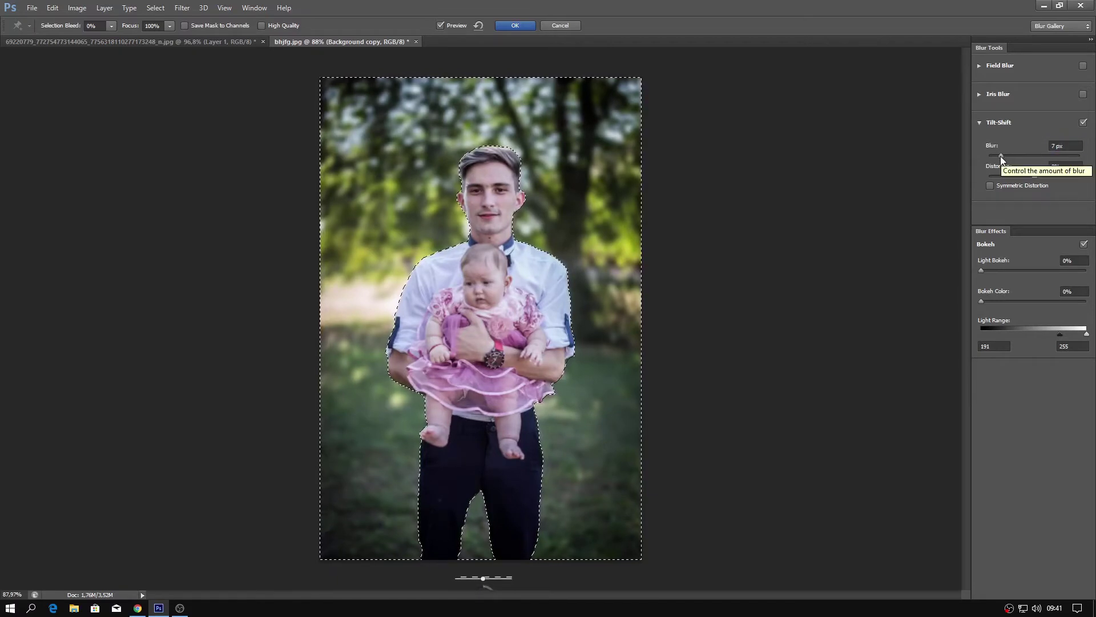
left_click_drag(1002, 155, 1004, 155)
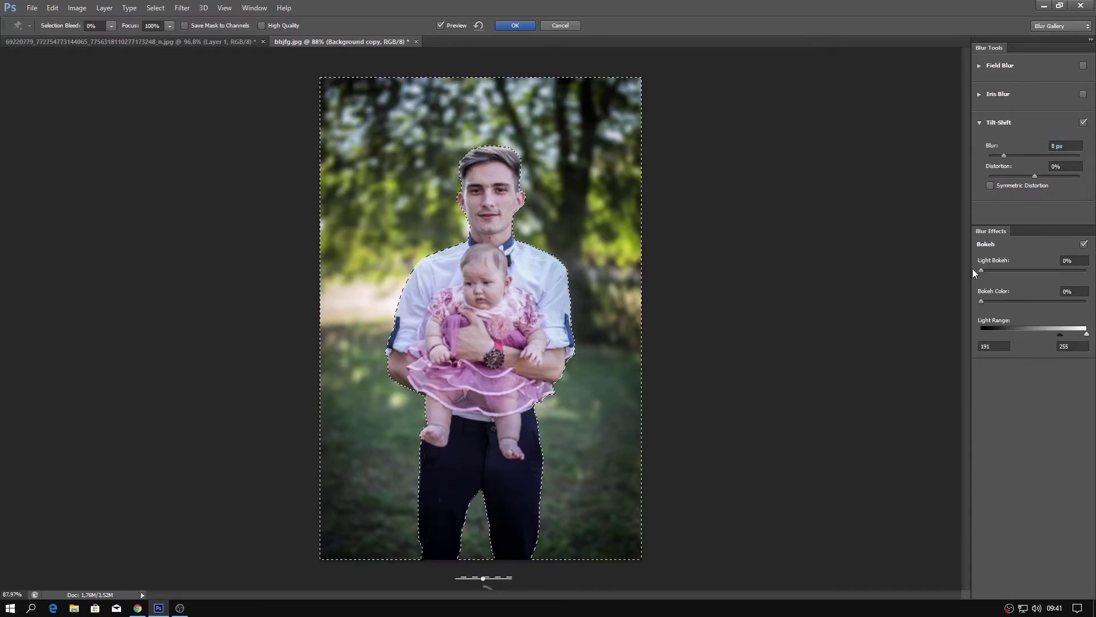
left_click(515, 25)
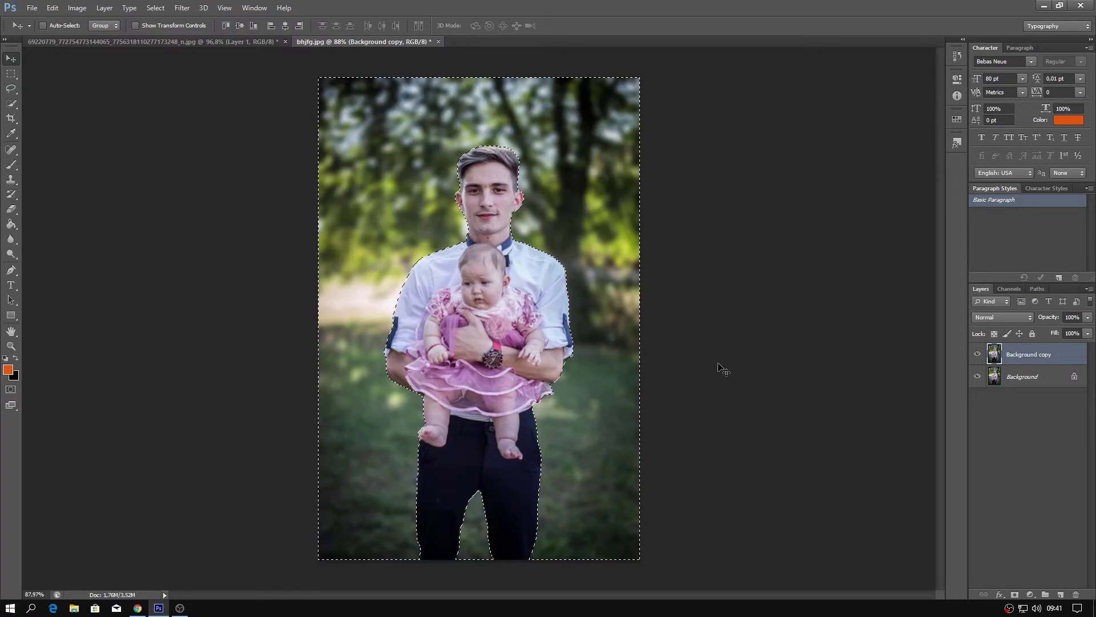
key("ctrl+d")
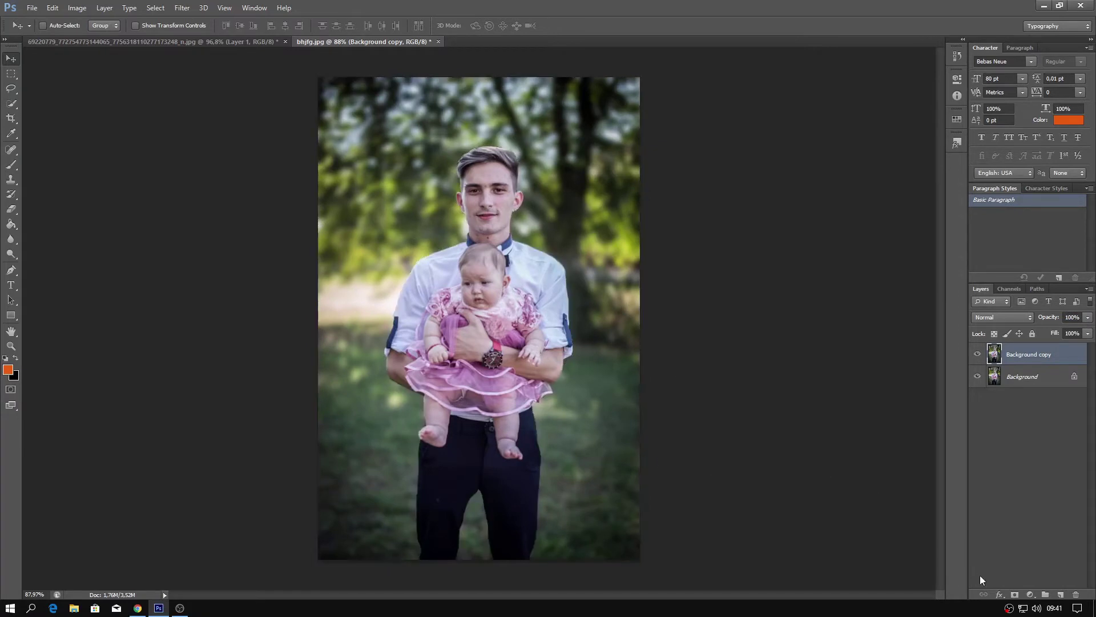
Step: Add a Hue/Saturation adjustment layer with Saturation +47 and slightly raised Lightness
left_click(1030, 595)
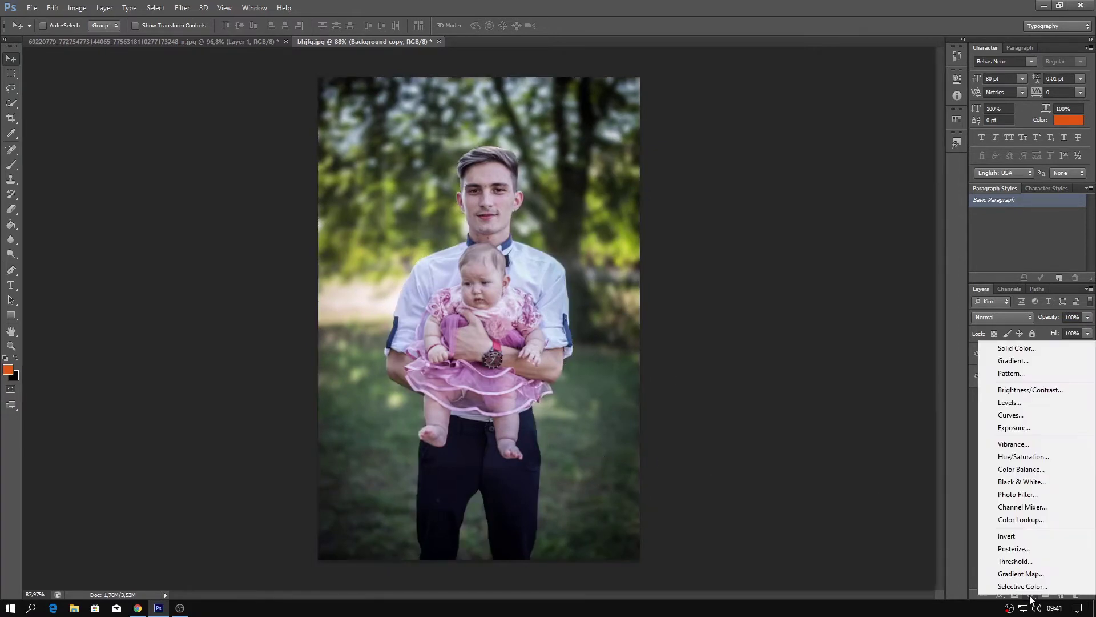
left_click(1006, 457)
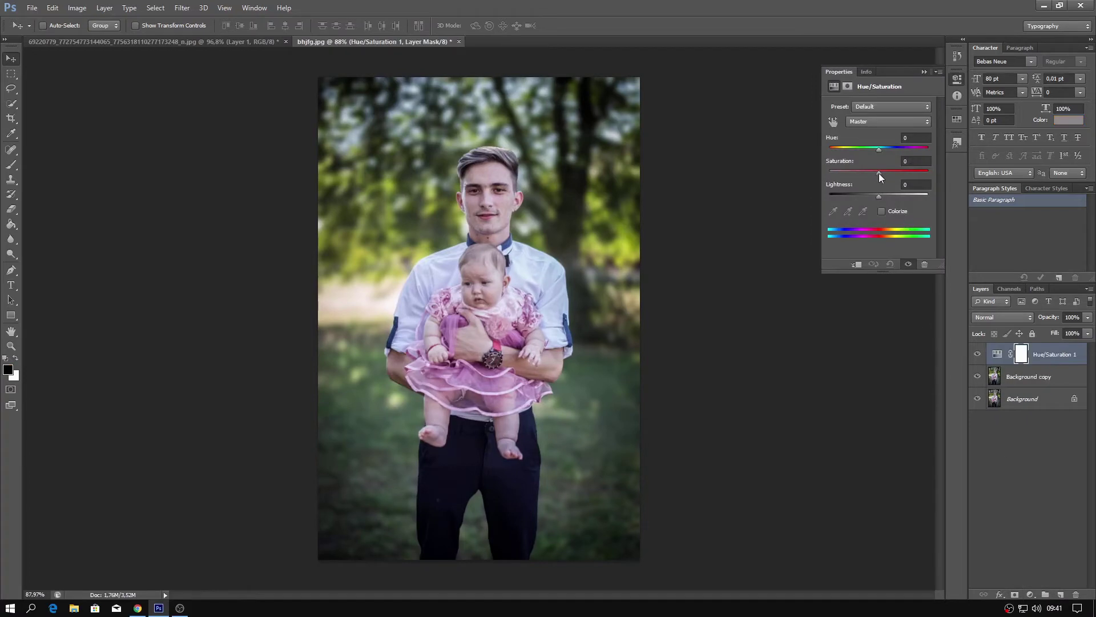
left_click_drag(879, 173, 902, 174)
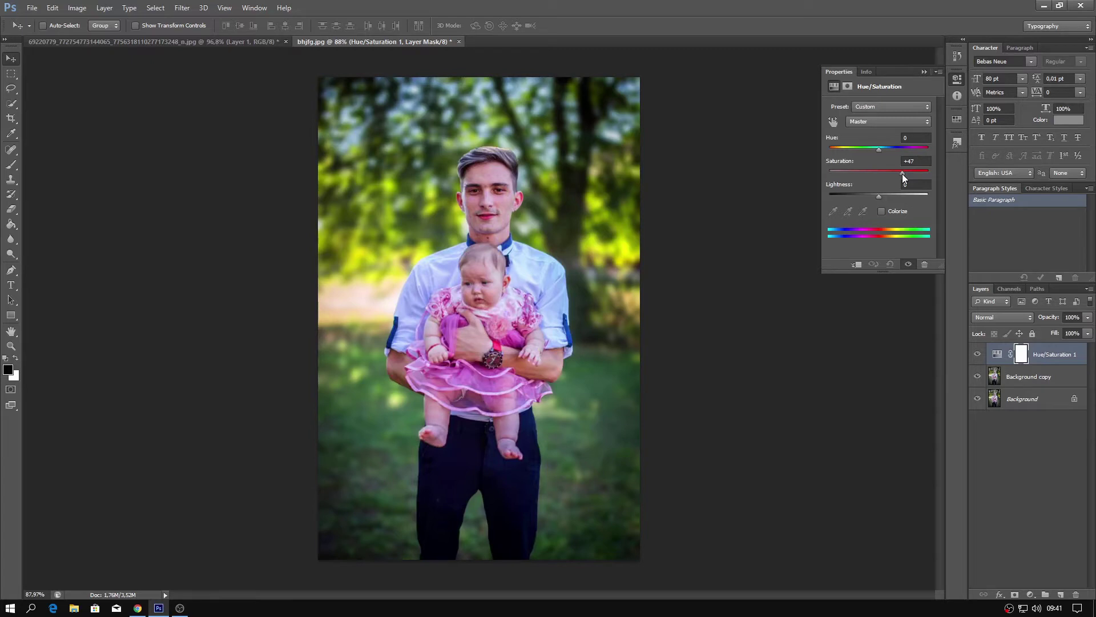
left_click_drag(879, 195, 882, 195)
left_click(924, 72)
Step: Add a Levels adjustment layer with the black input level at 20 and the white input level at 237
left_click(1031, 594)
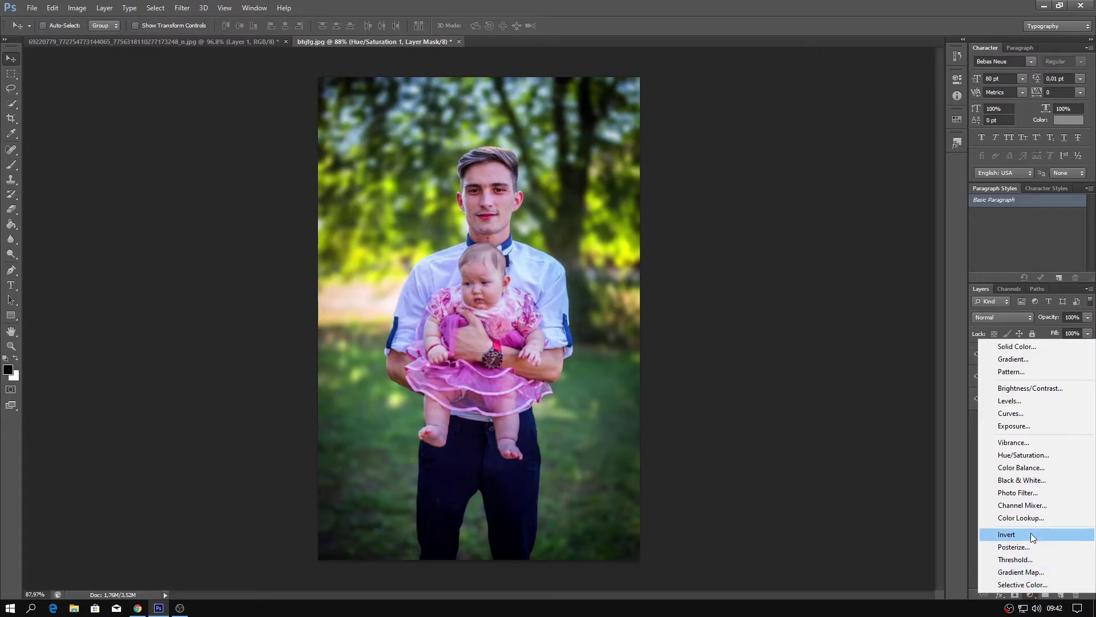
left_click(1024, 401)
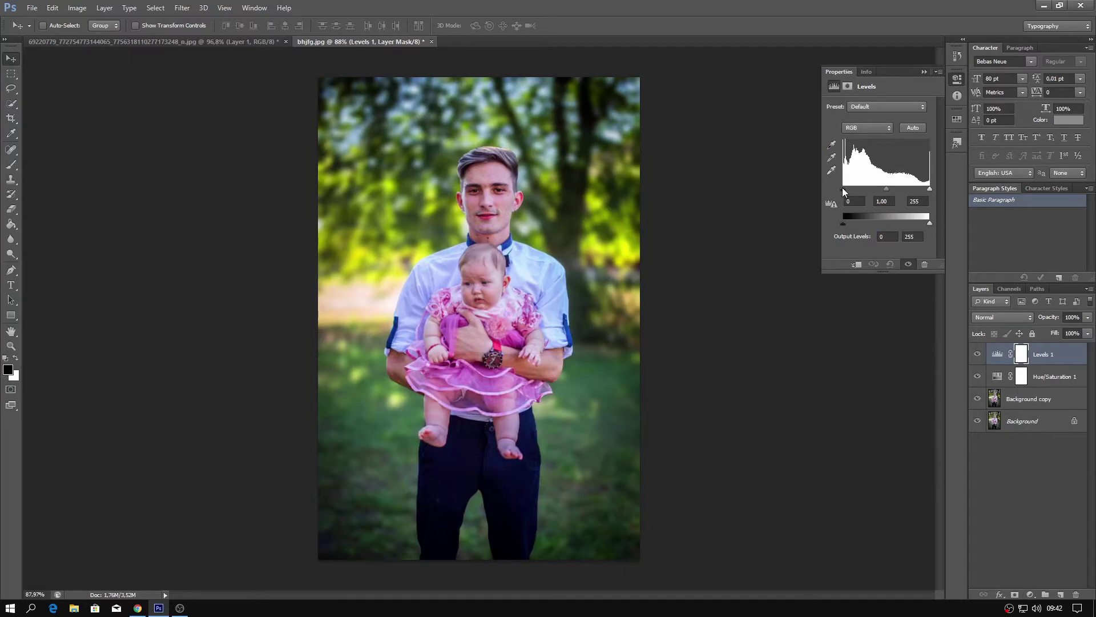
left_click_drag(928, 192, 921, 192)
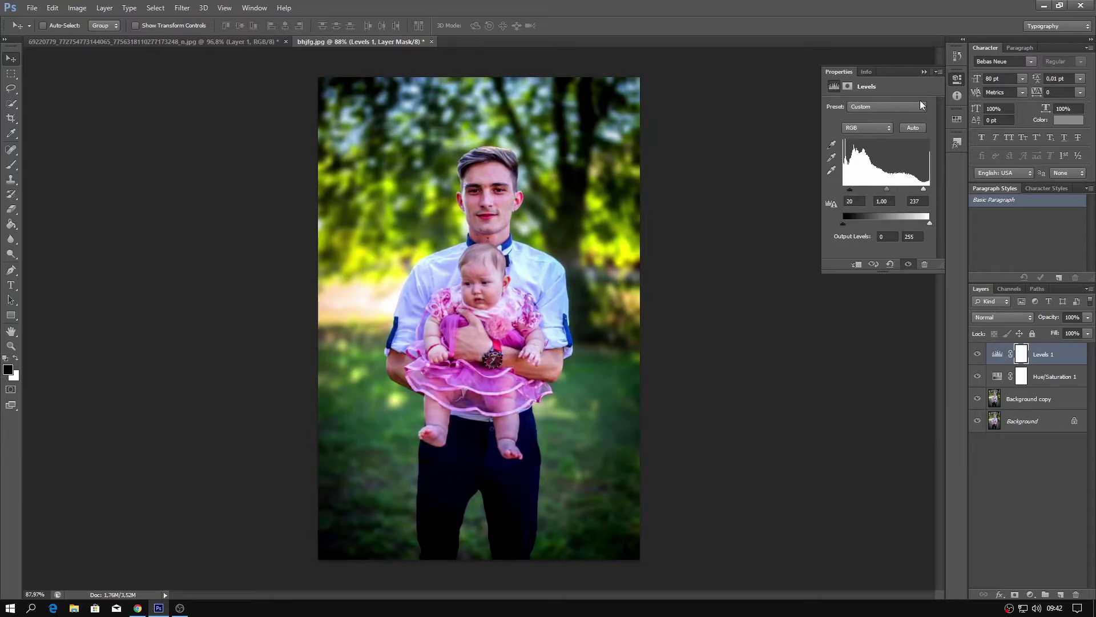
left_click(924, 71)
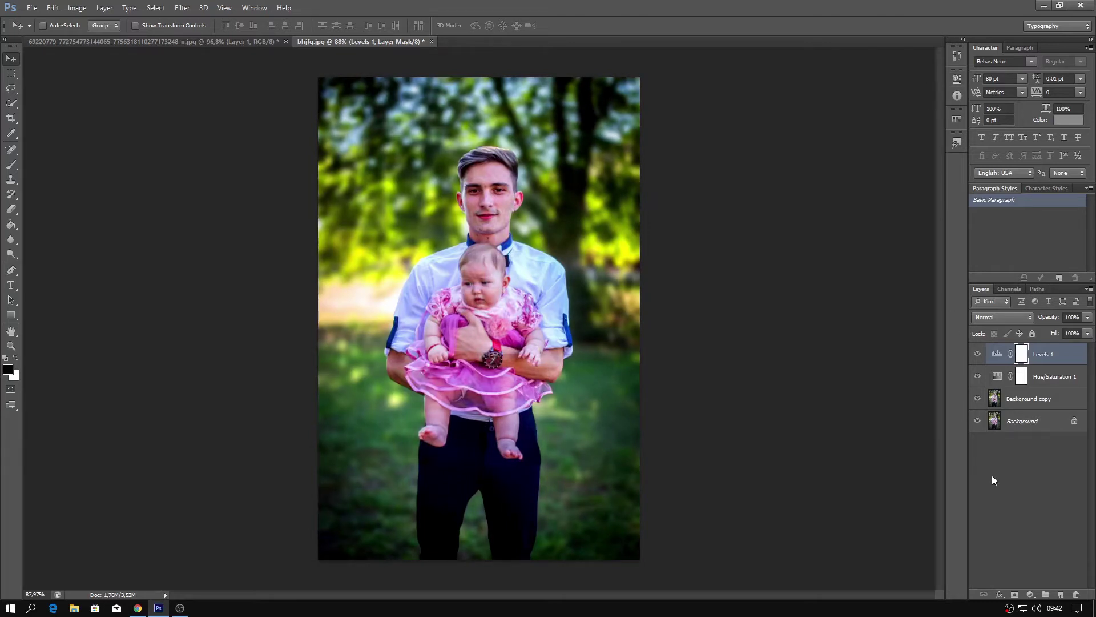
left_click(177, 41)
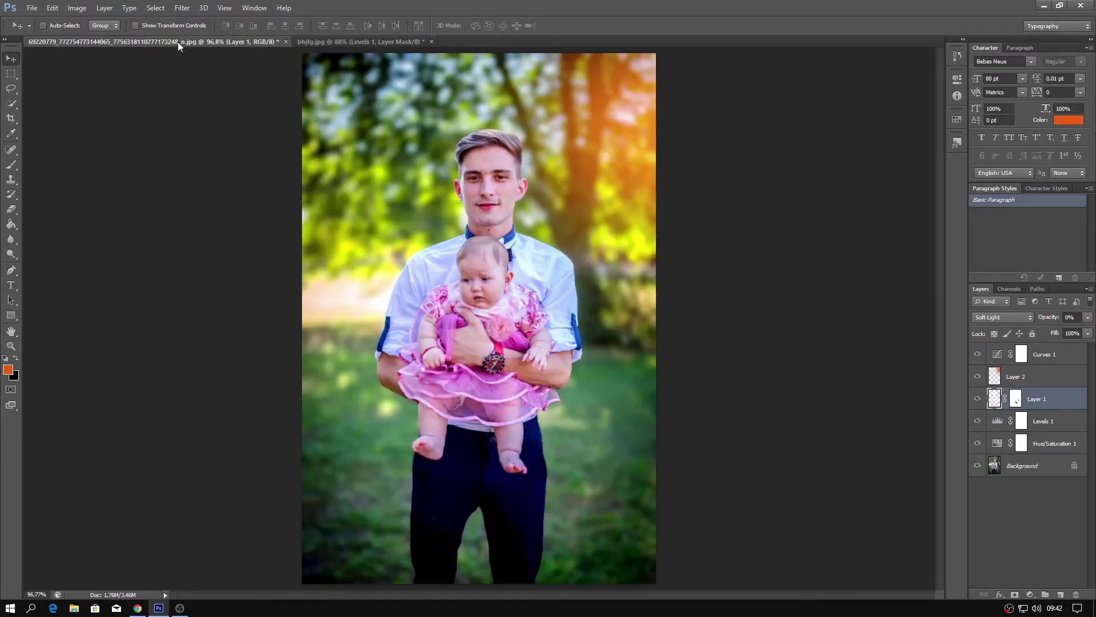
left_click(362, 42)
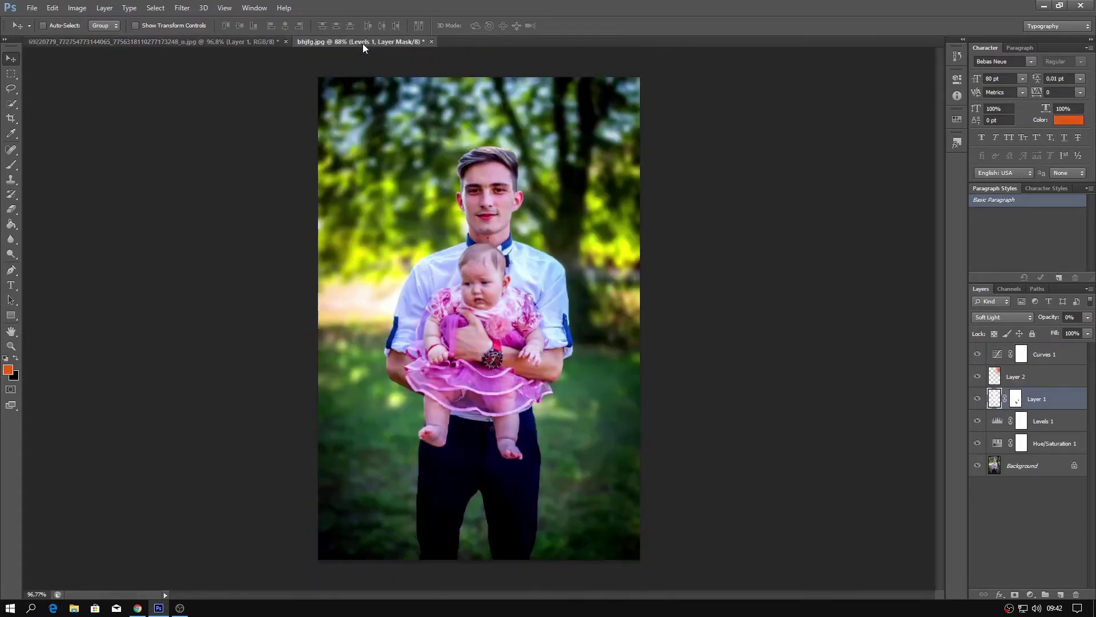
Step: Add a new empty layer above the Levels adjustment and ready the Brush tool with white (#ffffff) as foreground colour
left_click(1060, 594)
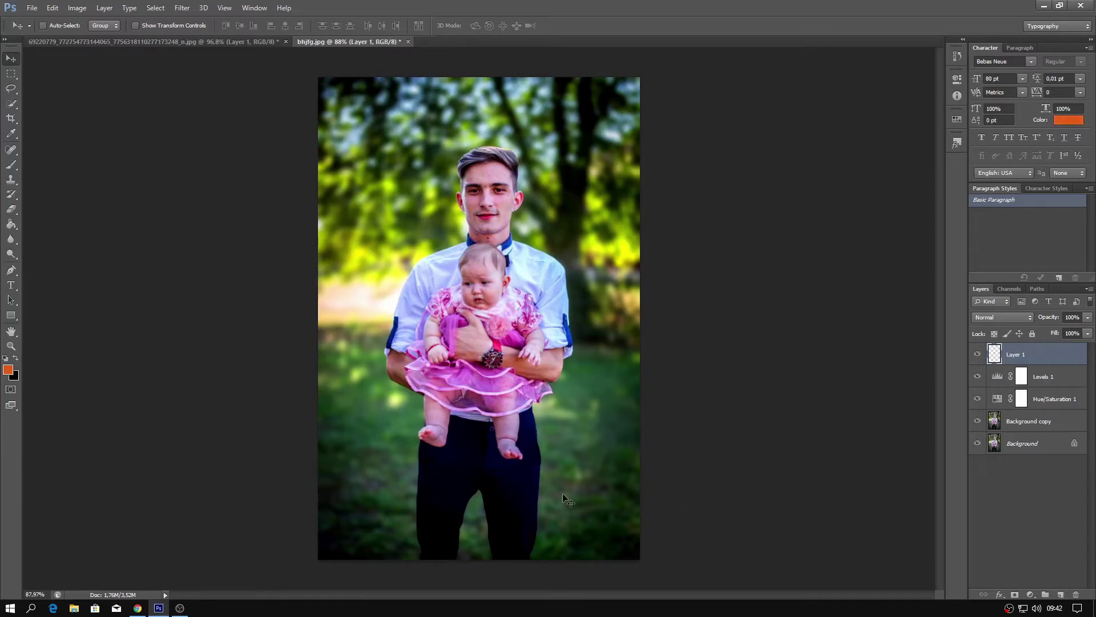
left_click(8, 370)
left_click(762, 312)
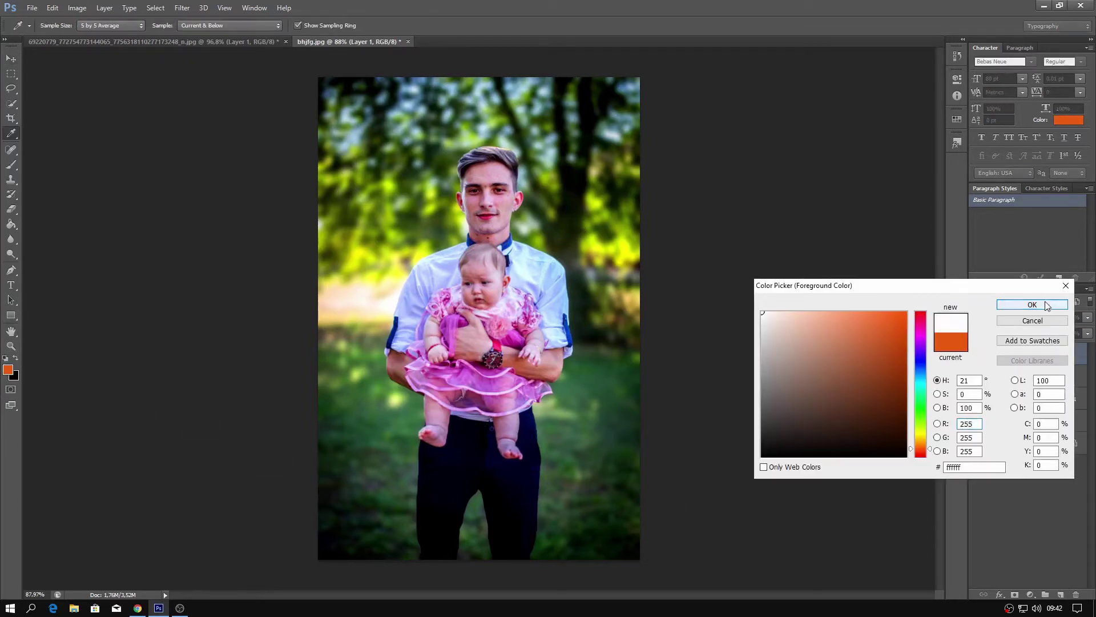
left_click(1032, 304)
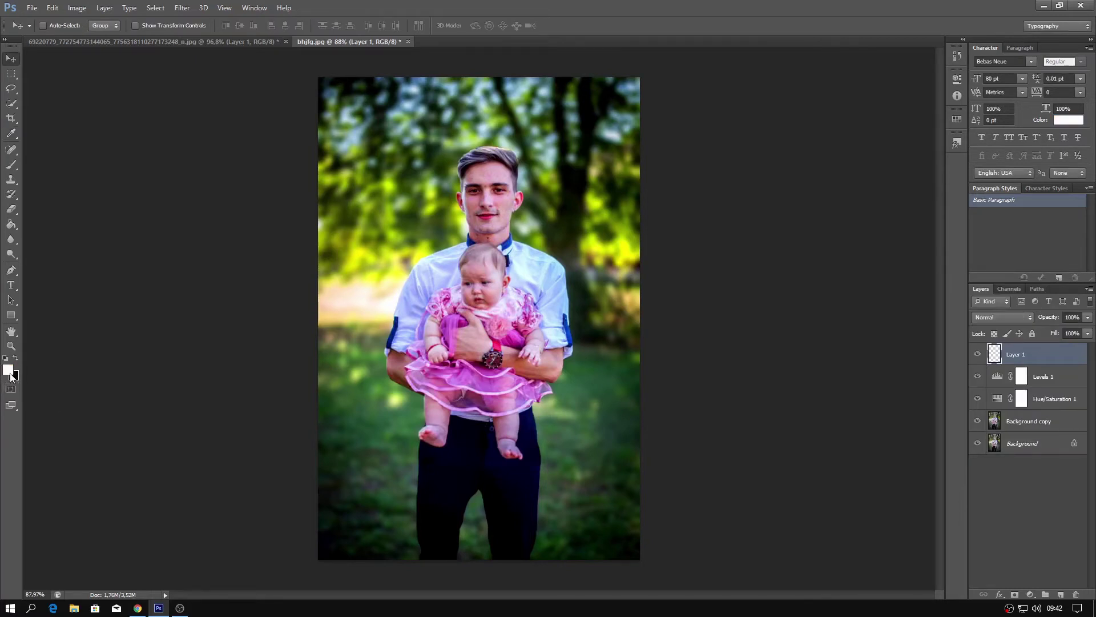
left_click(11, 164)
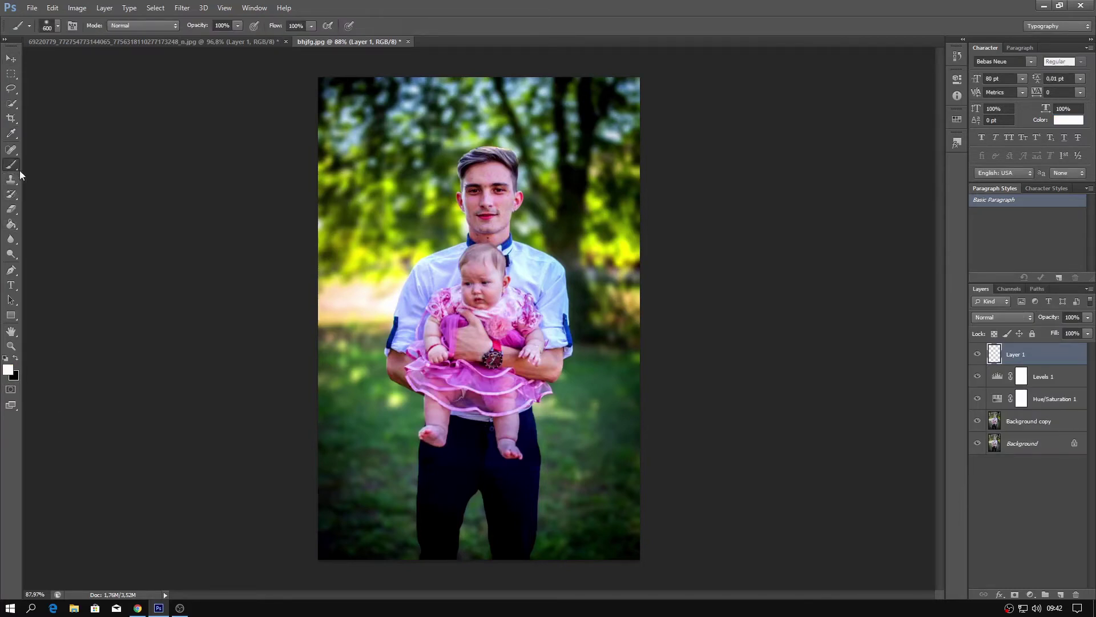
Step: Paint white over the man's face, ears and neck on the empty layer with a soft 80 px brush
key("bracketleft")
key("bracketleft")
key("bracketleft")
key("bracketleft")
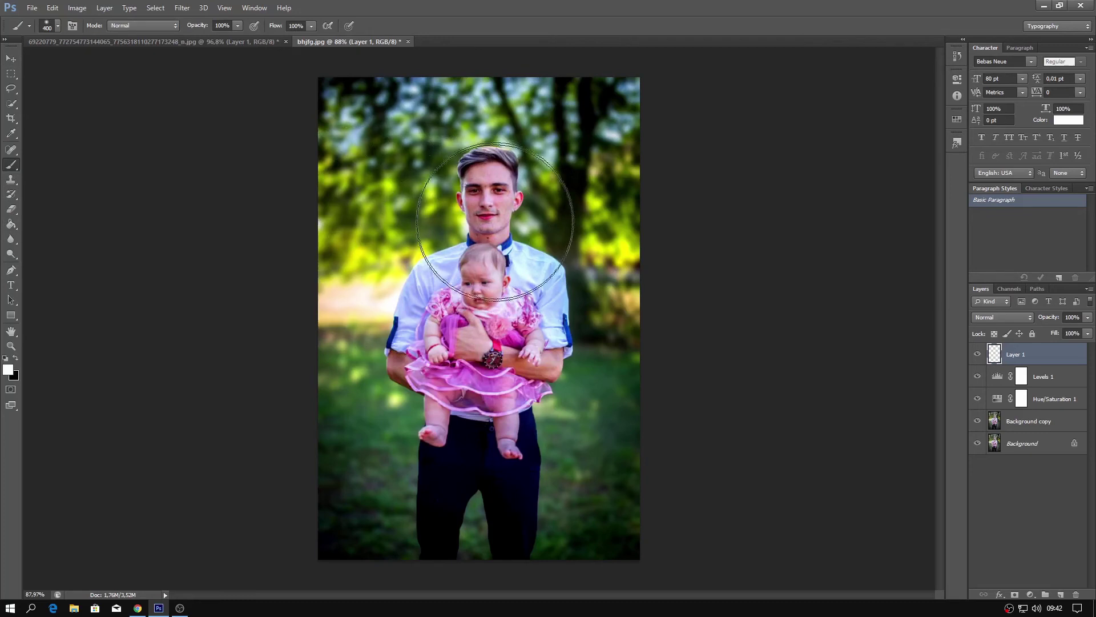
key("bracketleft")
key("bracketleft")
key("bracketleft")
key("bracketleft")
key("bracketleft")
key("bracketleft")
key("bracketleft")
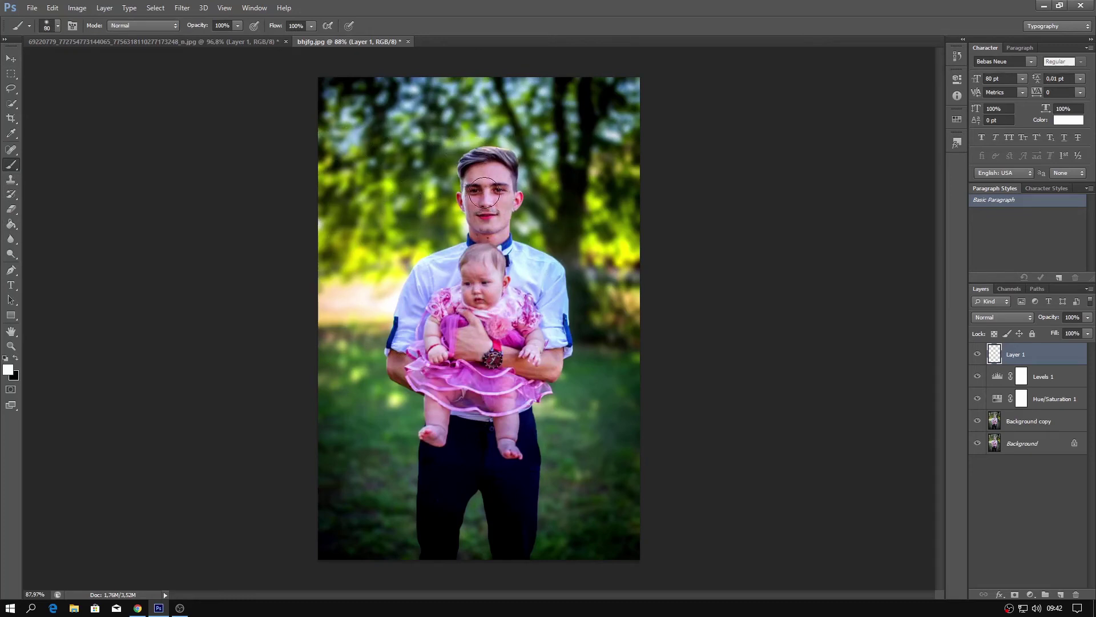
scroll(484, 193, "up", 4, "alt")
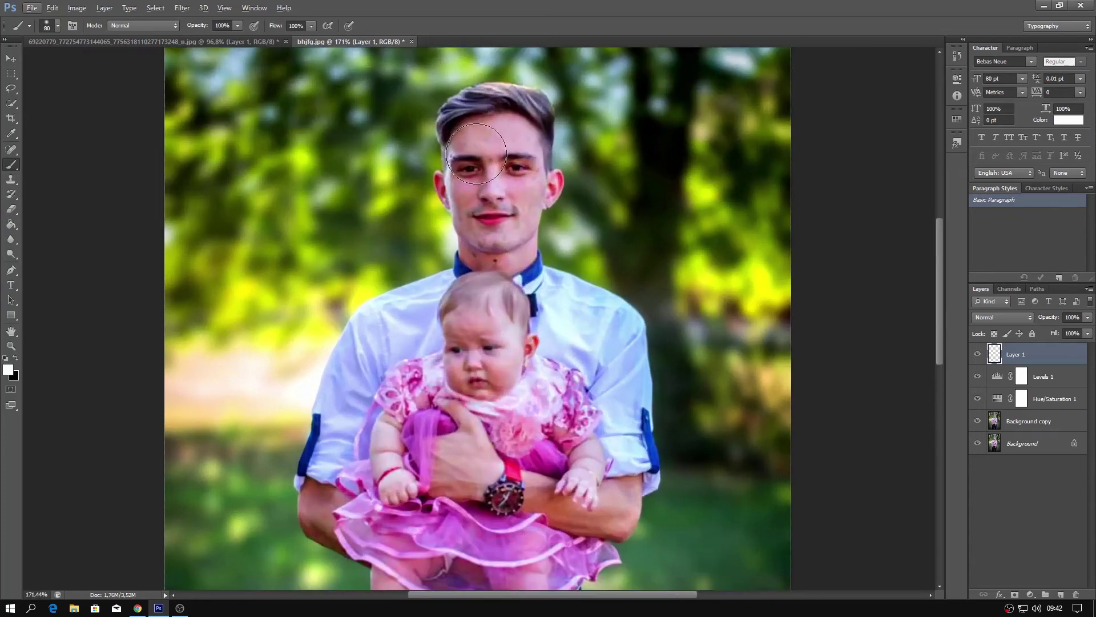
mouse_move(477, 153)
left_mouse_down()
mouse_move(472, 190)
mouse_move(477, 212)
mouse_move(462, 187)
mouse_move(442, 183)
mouse_move(473, 223)
mouse_move(467, 258)
mouse_move(526, 253)
mouse_move(531, 140)
mouse_move(494, 127)
mouse_move(473, 141)
mouse_move(488, 236)
mouse_move(510, 163)
mouse_move(504, 222)
mouse_move(557, 179)
left_mouse_up()
Step: Paint white over the baby's face and the arms and hands of both people with a 35 px brush
key("bracketleft")
key("bracketleft")
key("bracketleft")
key("bracketleft")
key("bracketleft")
key("bracketleft")
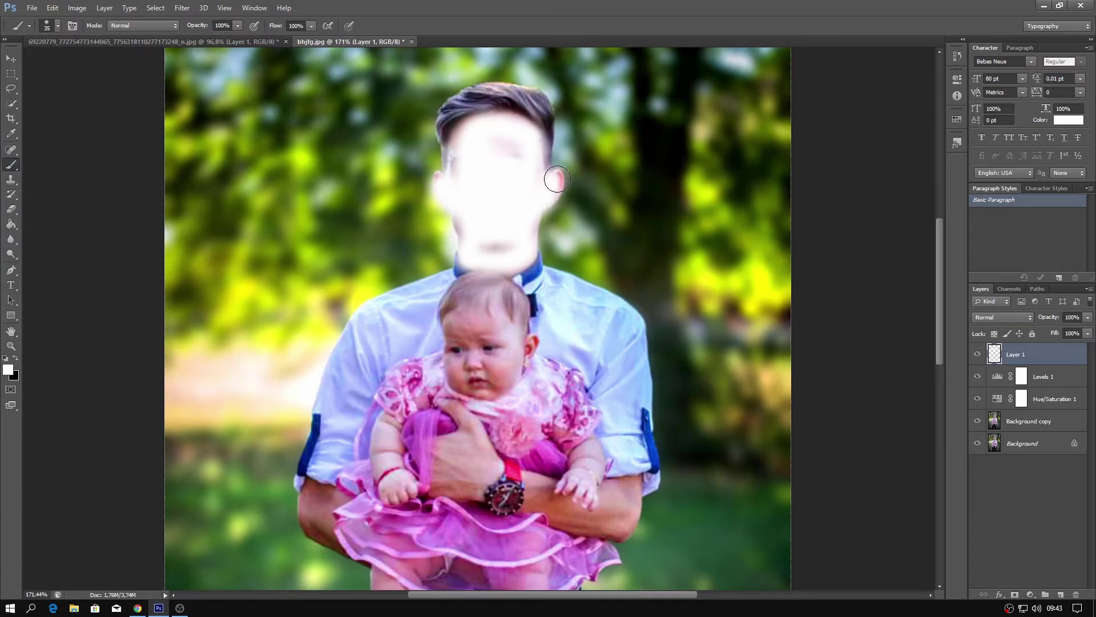
mouse_move(503, 327)
left_mouse_down()
mouse_move(459, 328)
mouse_move(455, 358)
mouse_move(480, 385)
mouse_move(496, 380)
mouse_move(505, 351)
mouse_move(482, 344)
mouse_move(488, 367)
mouse_move(469, 359)
mouse_move(458, 385)
mouse_move(486, 388)
mouse_move(528, 354)
left_mouse_up()
mouse_move(594, 471)
left_mouse_down()
mouse_move(574, 488)
mouse_move(588, 493)
mouse_move(596, 448)
mouse_move(600, 509)
mouse_move(631, 482)
mouse_move(624, 526)
mouse_move(553, 507)
mouse_move(527, 482)
mouse_move(564, 500)
mouse_move(546, 510)
mouse_move(596, 525)
mouse_move(534, 504)
mouse_move(455, 412)
mouse_move(475, 456)
mouse_move(453, 442)
mouse_move(439, 490)
mouse_move(468, 493)
mouse_move(479, 482)
mouse_move(395, 480)
mouse_move(388, 427)
mouse_move(387, 479)
mouse_move(408, 493)
left_mouse_up()
mouse_move(315, 497)
left_mouse_down()
mouse_move(307, 522)
mouse_move(333, 542)
left_mouse_up()
mouse_move(321, 500)
left_mouse_down()
mouse_move(336, 497)
mouse_move(326, 506)
mouse_move(336, 547)
mouse_move(369, 550)
left_mouse_up()
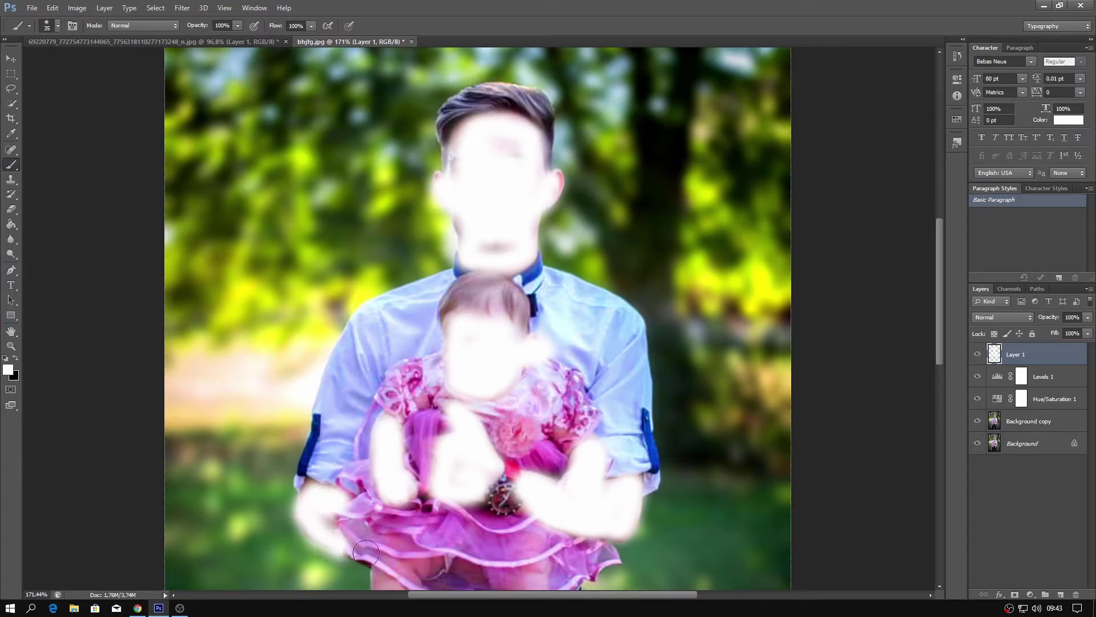
Step: Paint white over the baby's bare legs and feet with the 35 px brush
scroll(400, 531, "down", 5)
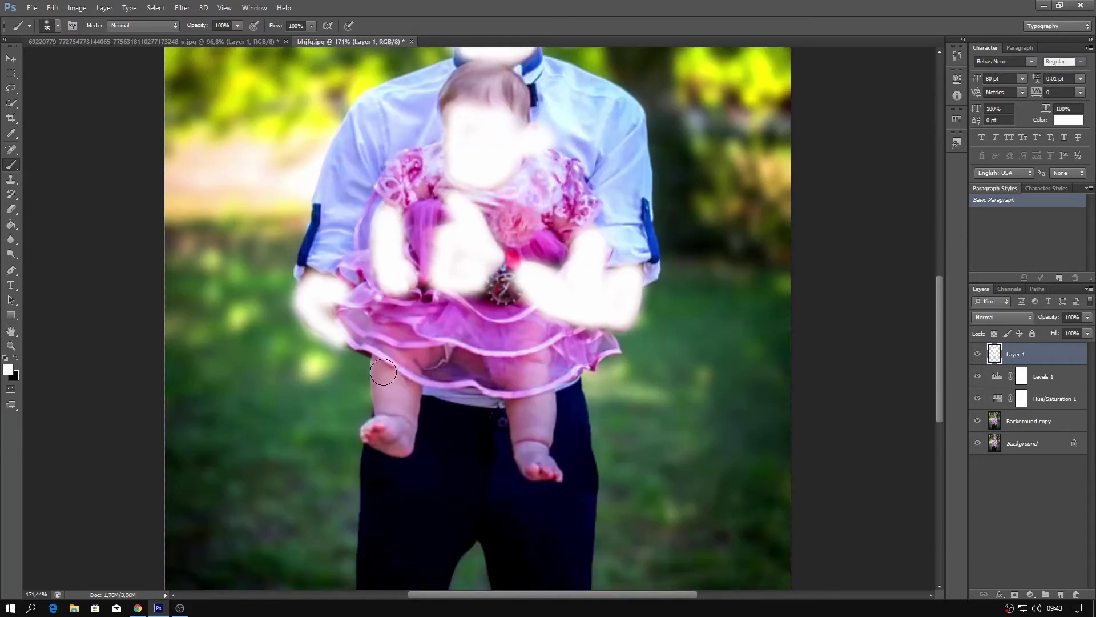
mouse_move(378, 365)
left_mouse_down()
mouse_move(389, 416)
mouse_move(376, 439)
mouse_move(404, 443)
mouse_move(406, 375)
left_mouse_up()
mouse_move(520, 405)
left_mouse_down()
mouse_move(539, 455)
mouse_move(553, 472)
mouse_move(532, 464)
mouse_move(519, 413)
left_mouse_up()
scroll(550, 458, "up", 3)
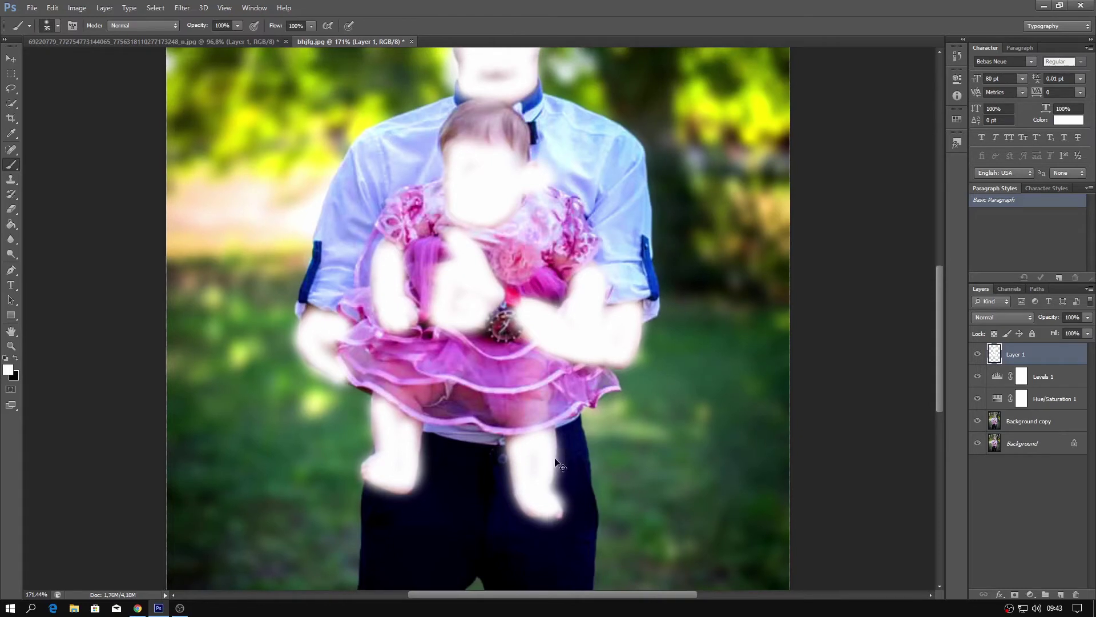
Step: Set the painted layer's blend mode to Soft Light and its opacity to 39%
key("ctrl+0")
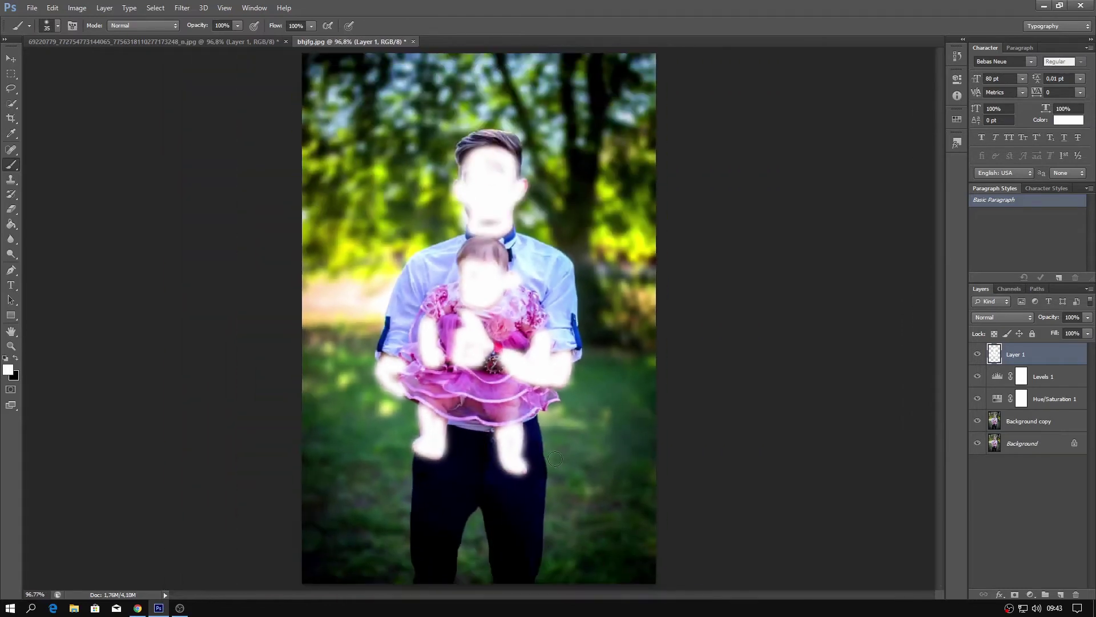
left_click(991, 317)
left_click(984, 170)
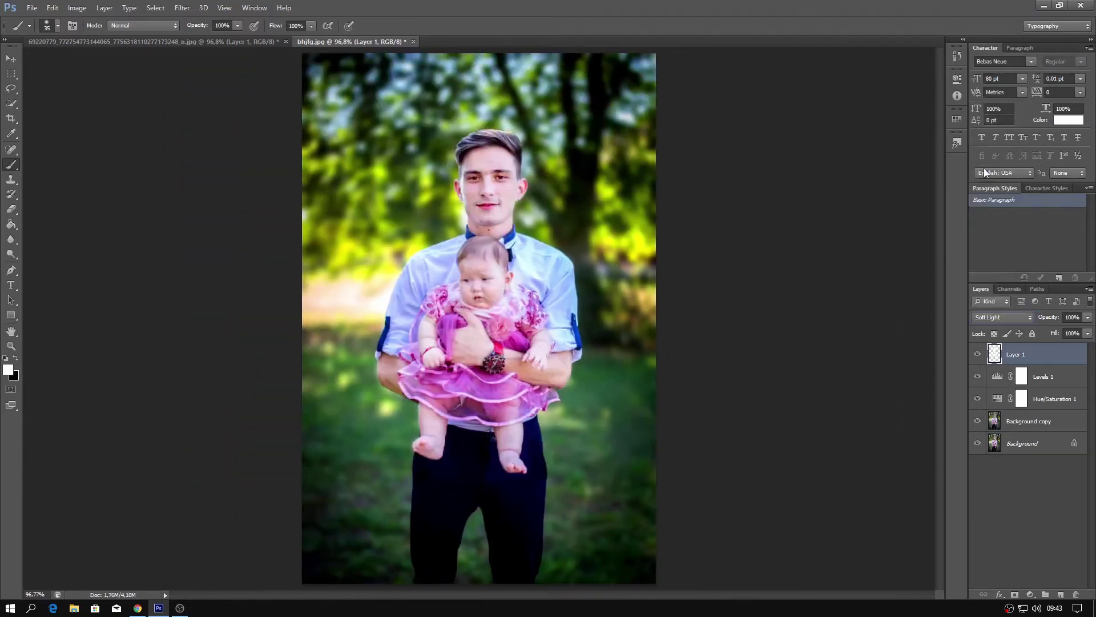
left_click(1088, 318)
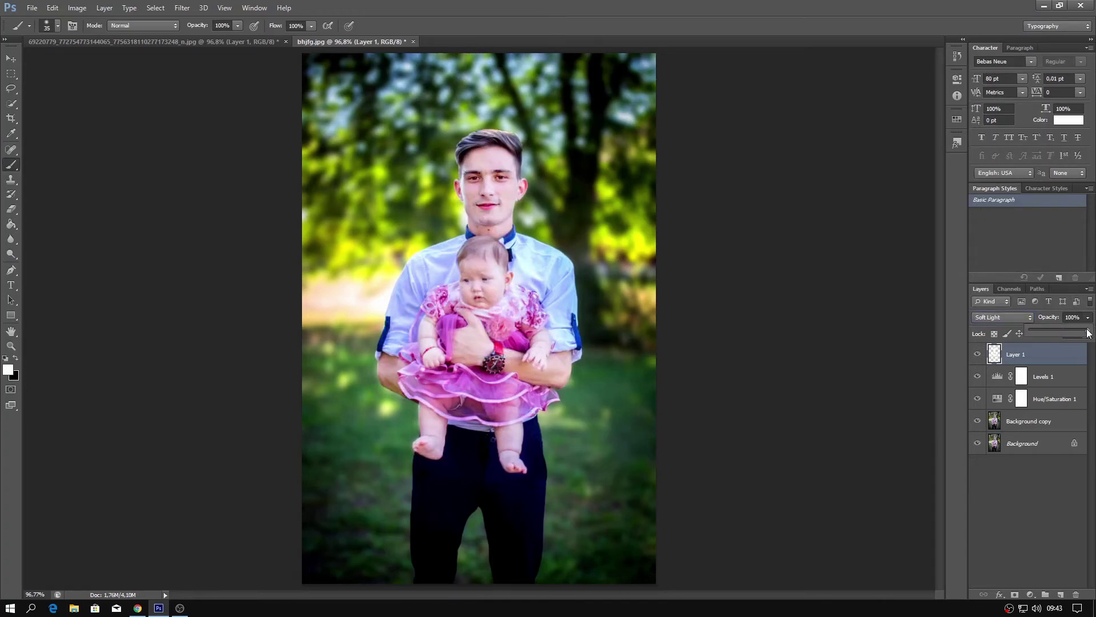
left_click_drag(1089, 333, 1054, 332)
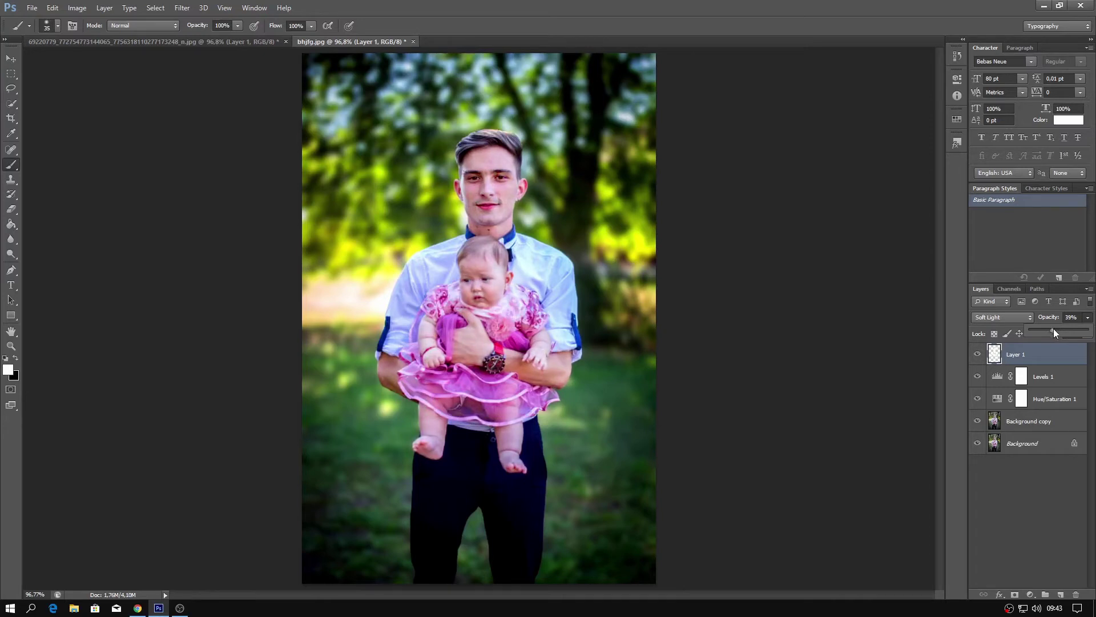
left_click(1086, 318)
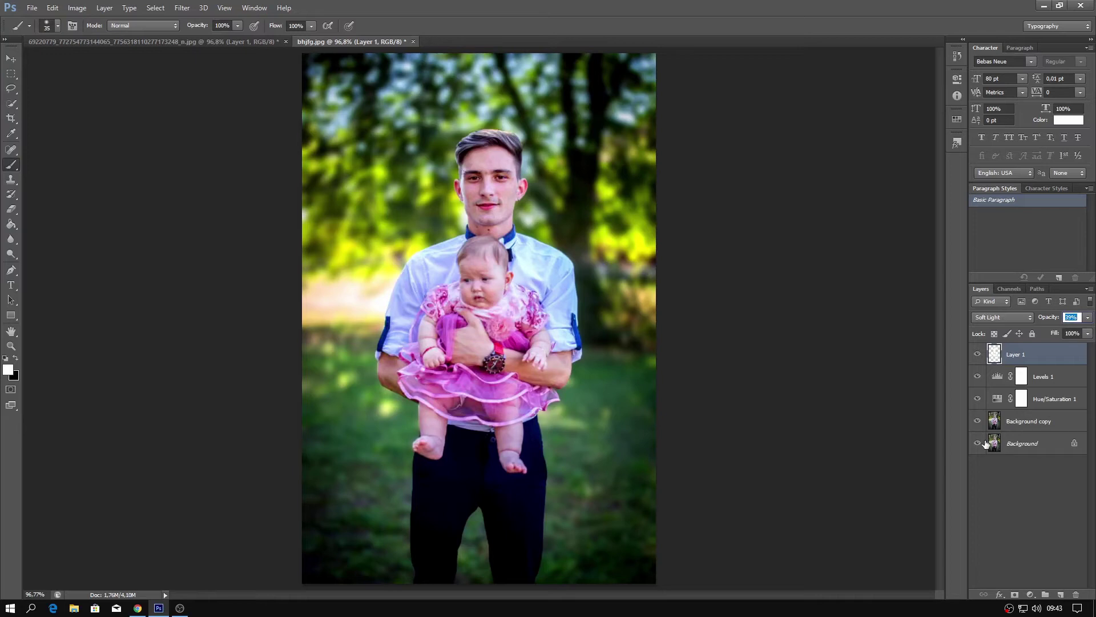
key("BackSpace")
left_click(1081, 333)
left_click(576, 225)
Step: Add a layer mask to the painted layer and paint it black around the baby's ear
left_click(1015, 594)
key("x")
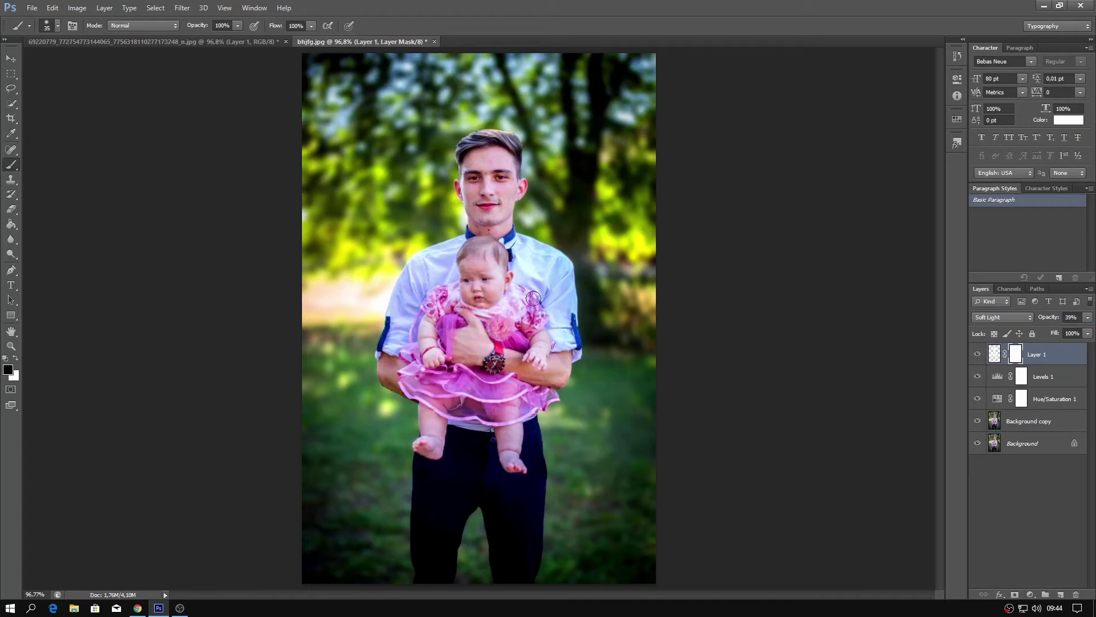
scroll(517, 300, "up", 5)
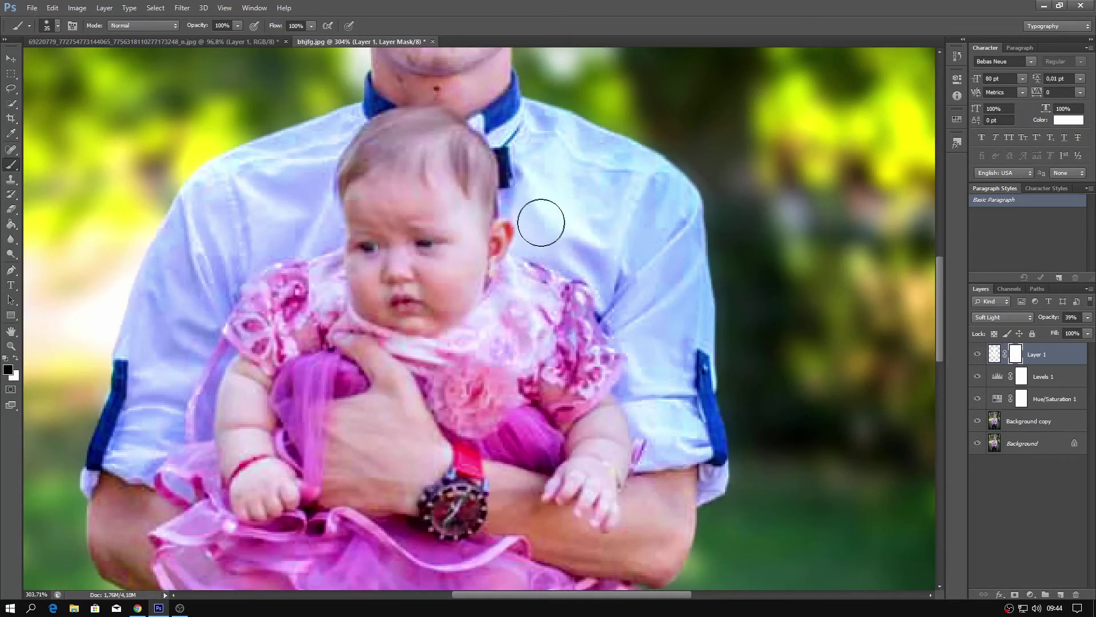
left_click_drag(542, 244, 502, 329)
Step: Mask out the white paint over the man's eyebrows, eyes and lips with a small black brush of about 4 px
scroll(504, 332, "up", 6)
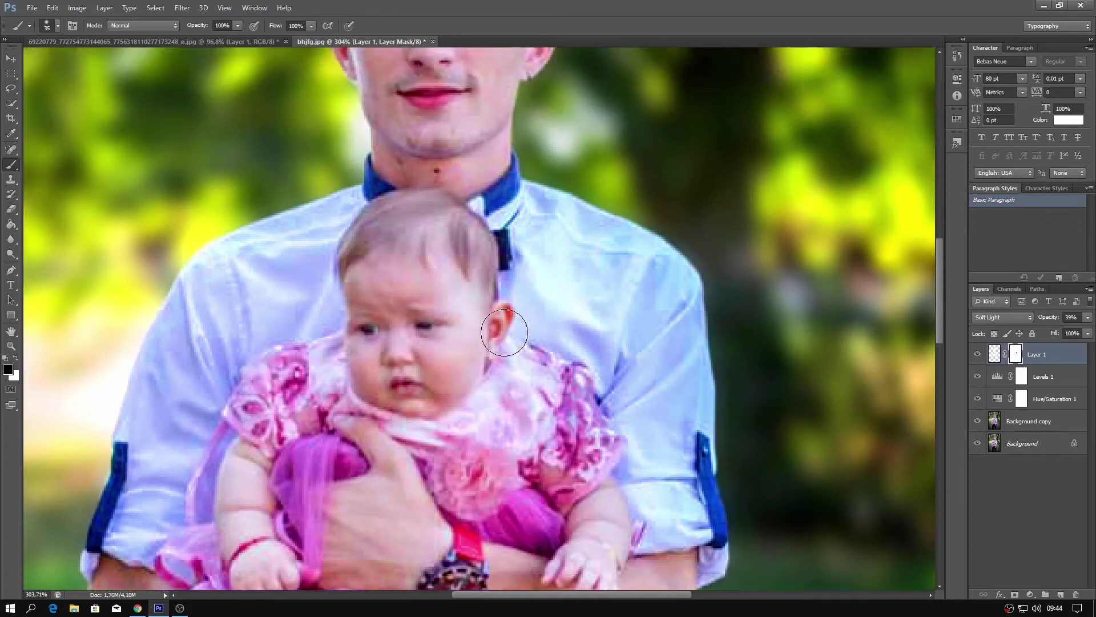
scroll(503, 332, "up", 3)
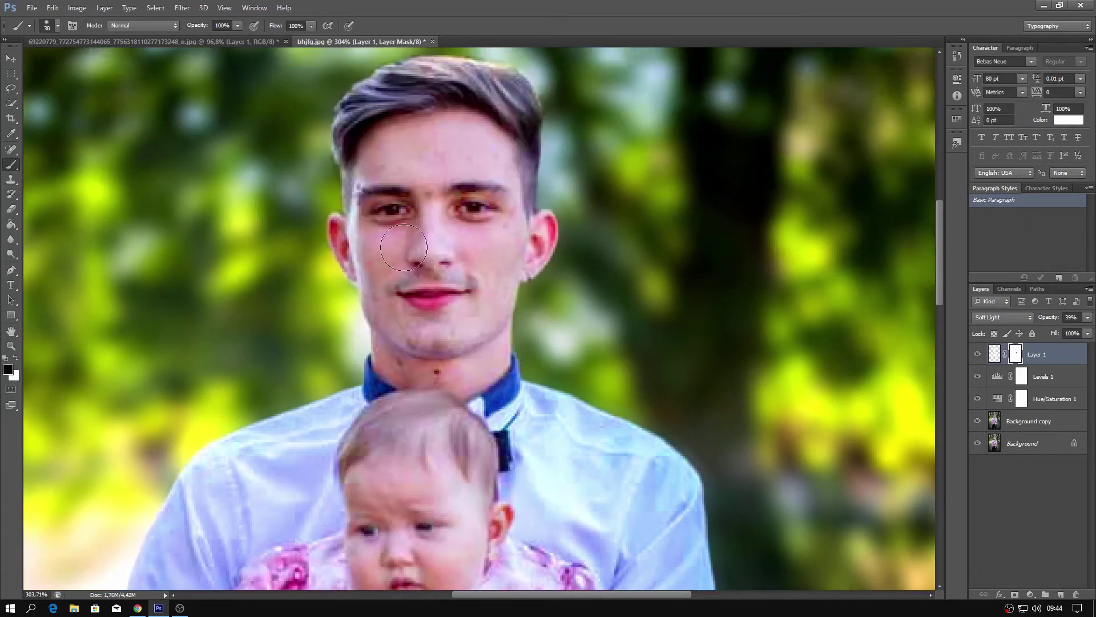
key("bracketleft")
key("bracketleft")
key("bracketleft")
key("bracketleft")
left_click_drag(398, 191, 370, 190)
scroll(444, 301, "down", 3)
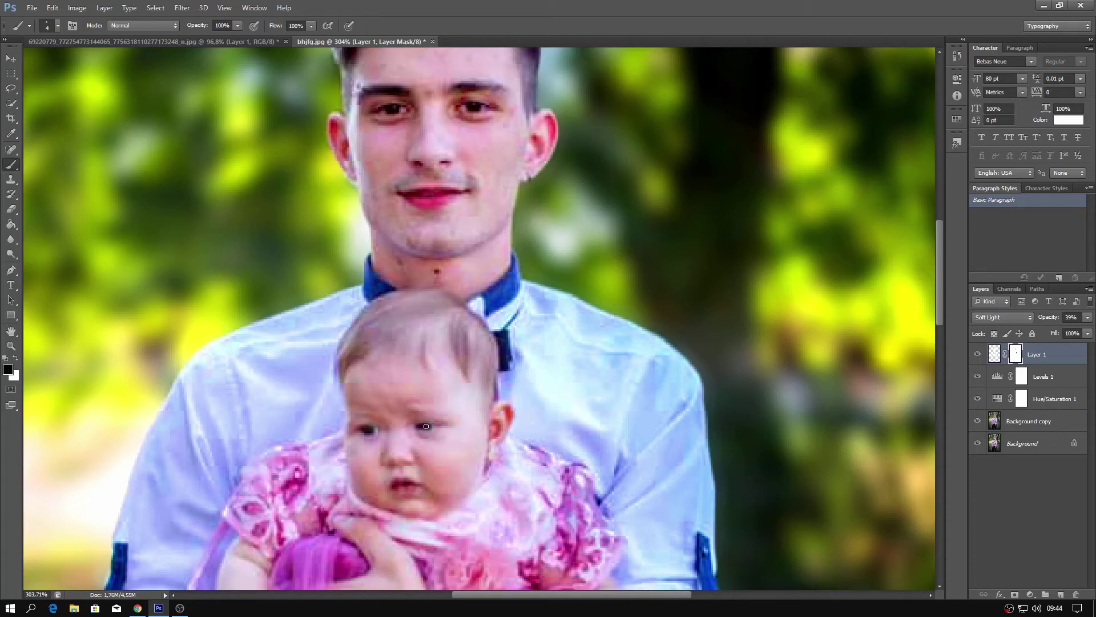
Step: Mask out the white paint over the man's wristwatch with a 15 px black brush
scroll(453, 455, "down", 5)
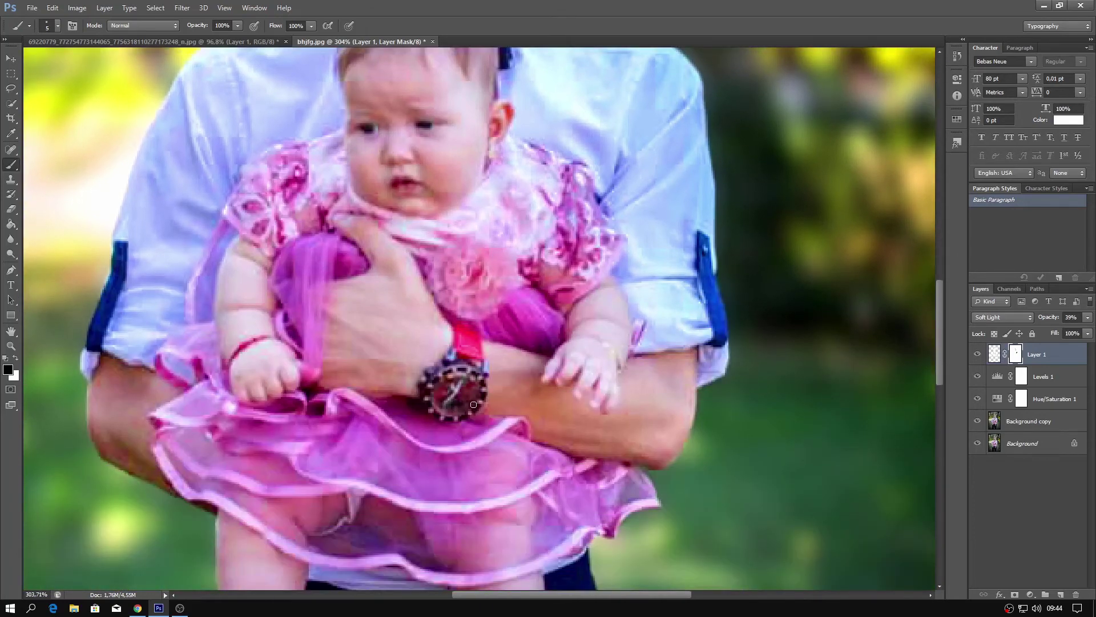
key("bracketright")
key("bracketright")
key("bracketright")
key("bracketright")
mouse_move(475, 381)
left_mouse_down()
mouse_move(460, 406)
mouse_move(475, 387)
mouse_move(471, 340)
mouse_move(478, 391)
left_mouse_up()
scroll(439, 403, "down", 4)
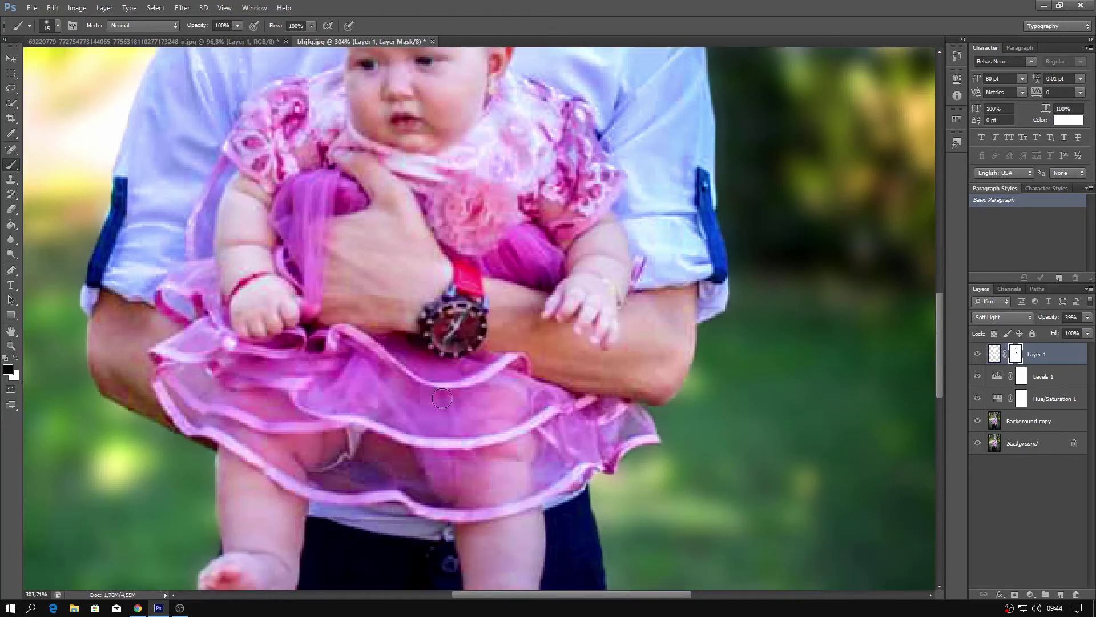
scroll(442, 405, "down", 1)
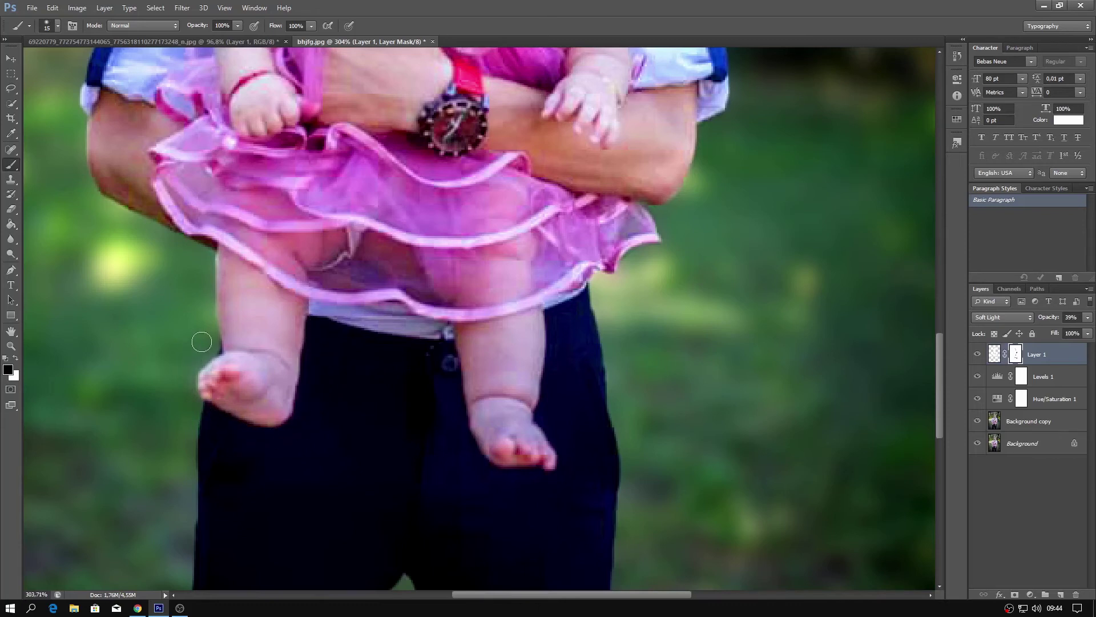
key("ctrl+0")
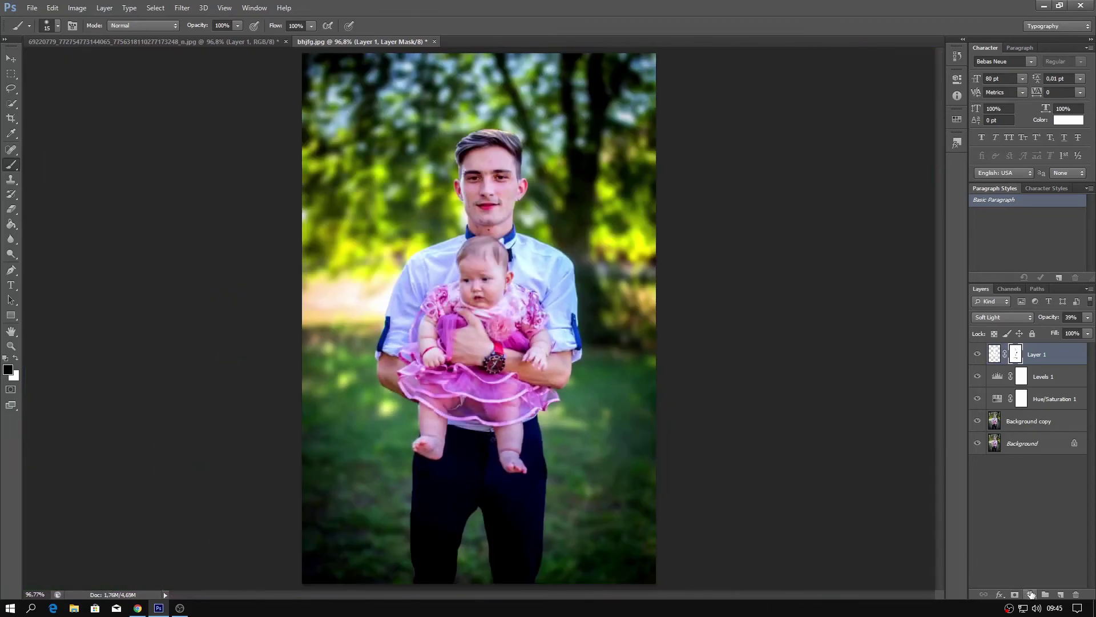
left_click(1030, 594)
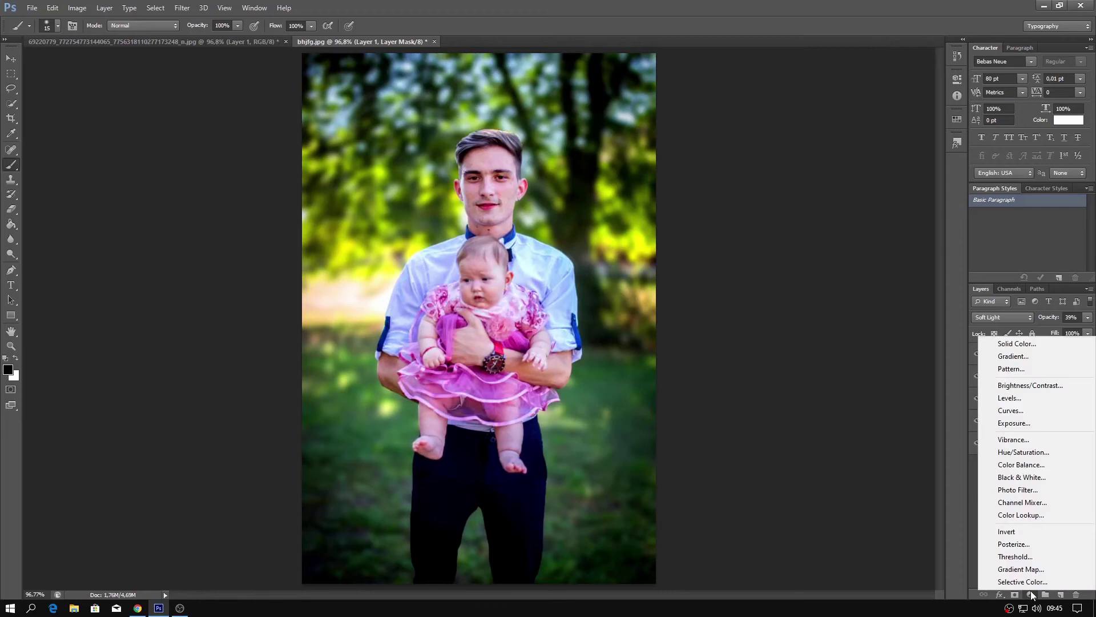
left_click(1022, 397)
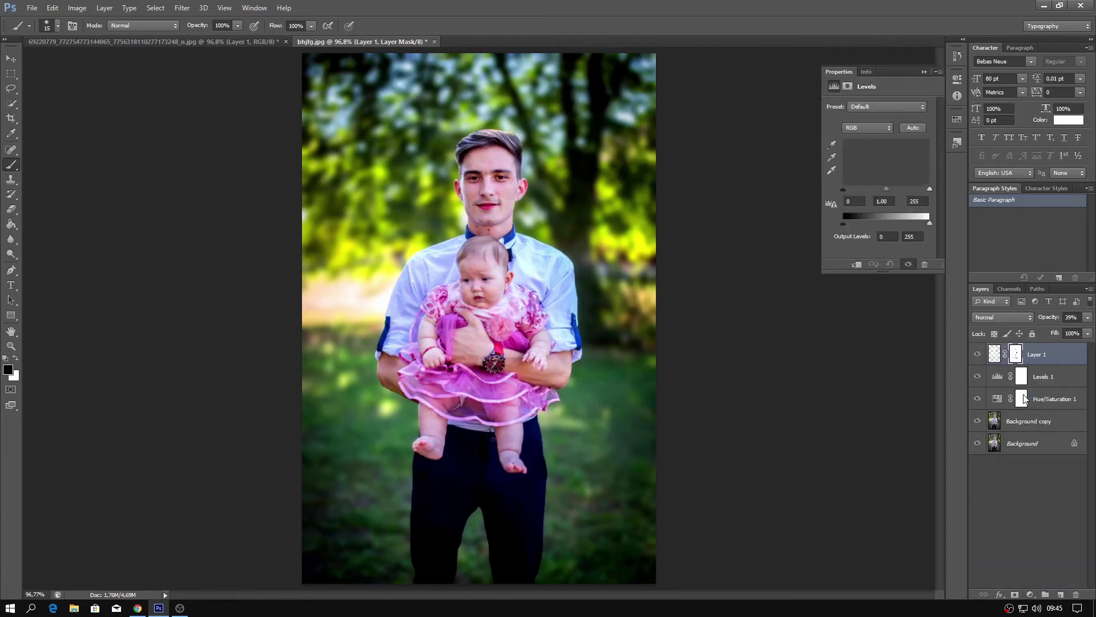
left_click(923, 72)
right_click(1049, 352)
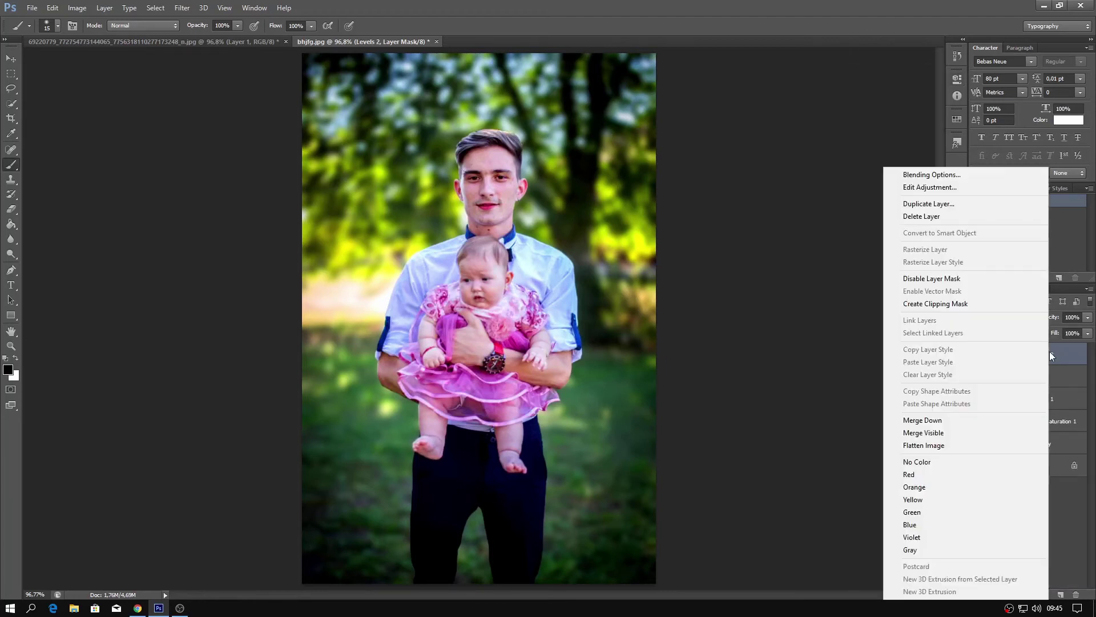
left_click(947, 218)
left_click(517, 226)
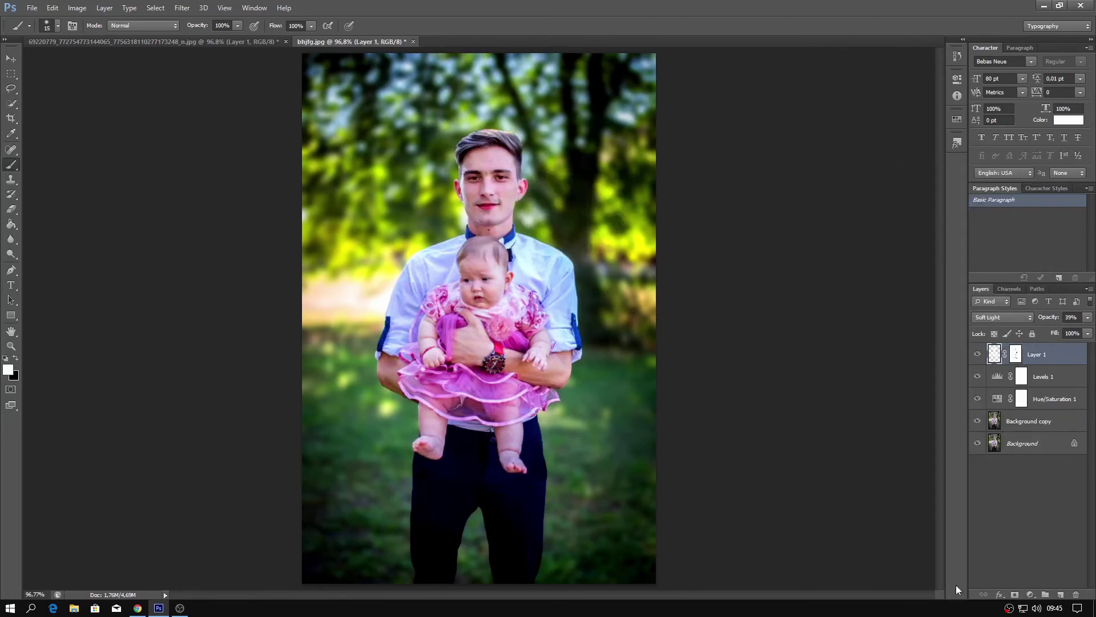
left_click(1031, 595)
left_click(1022, 409)
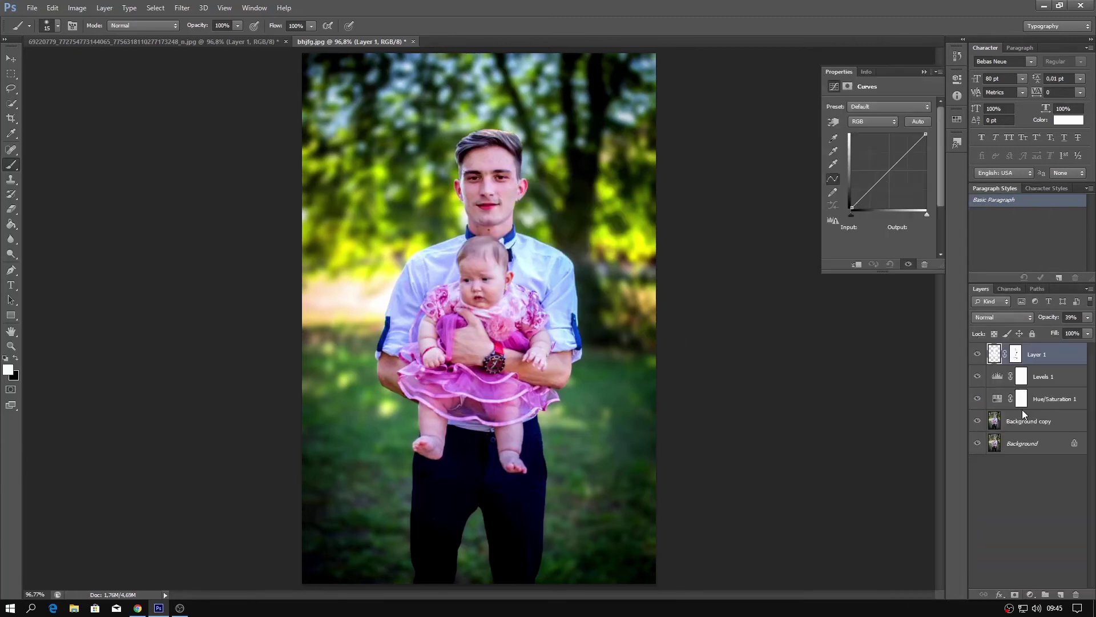
left_click(918, 121, "alt")
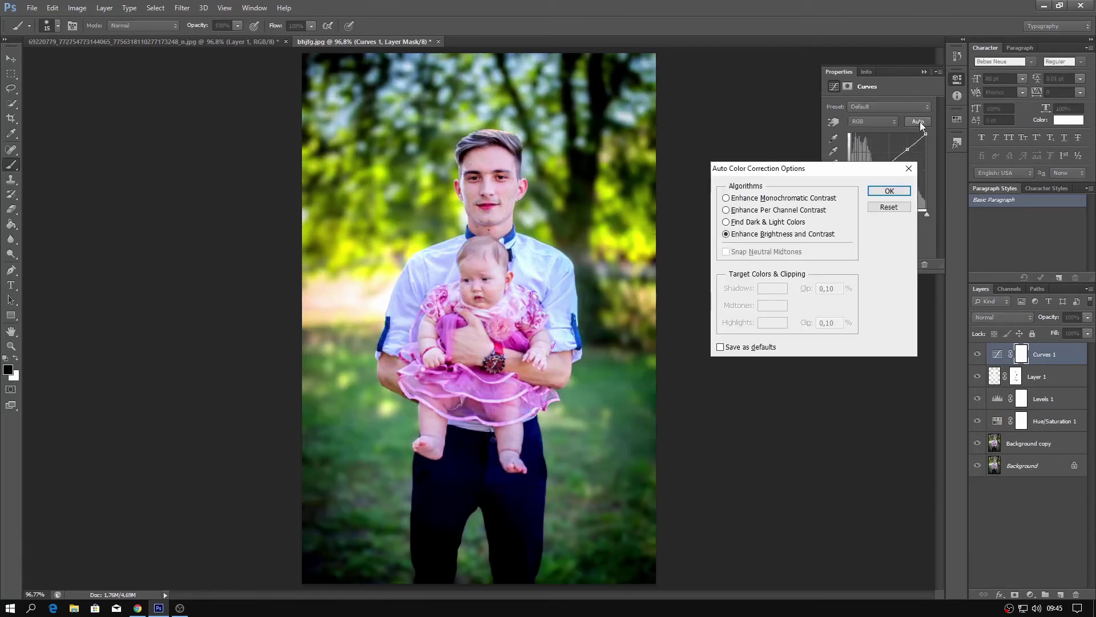
left_click(906, 170)
left_click(924, 72)
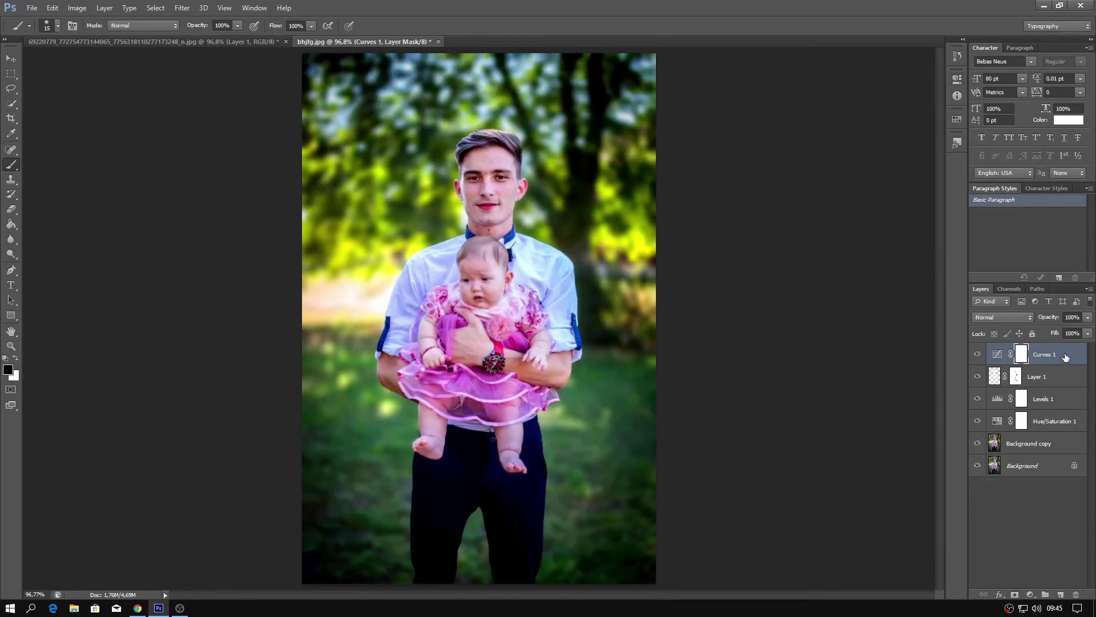
left_click_drag(1066, 356, 1076, 594)
key("x")
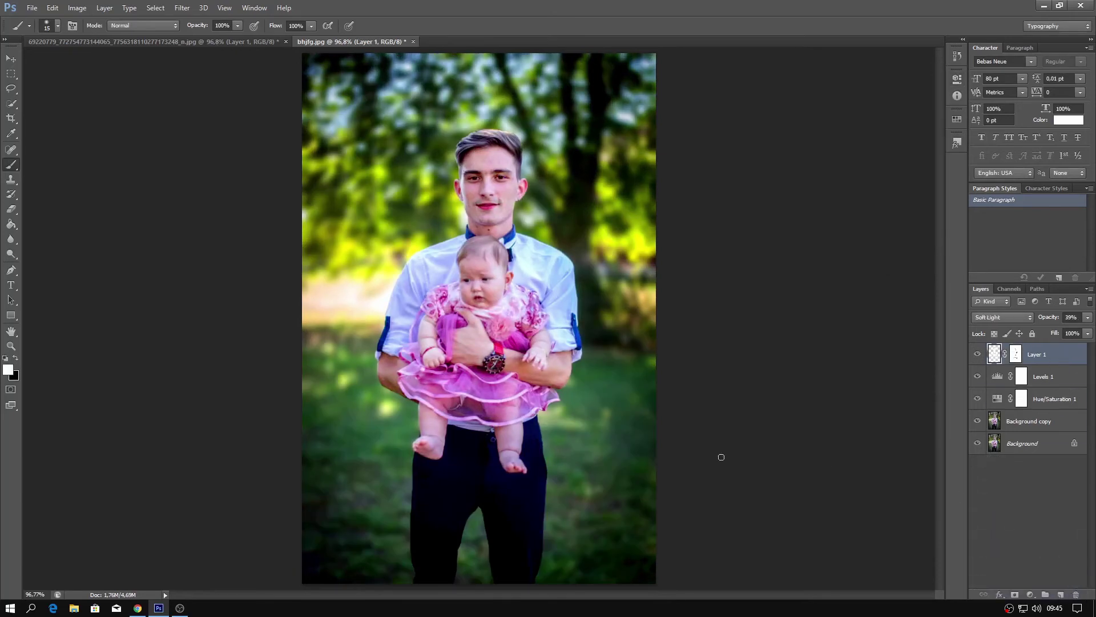
Step: Add a new empty layer above Layer 1 and set the foreground colour to orange (#db5810)
left_click(1060, 595)
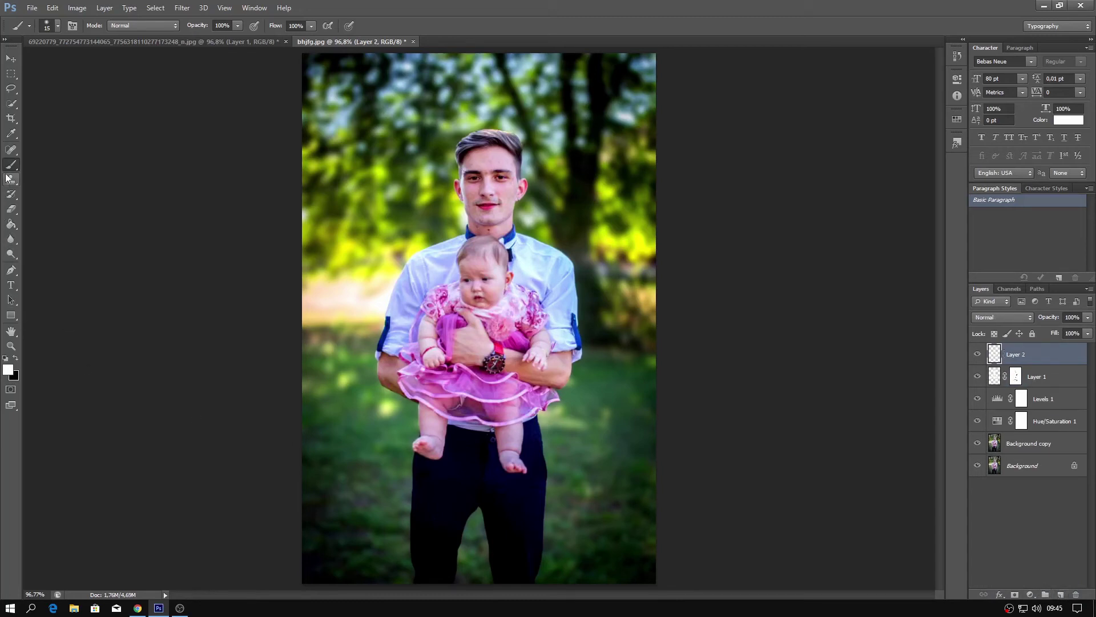
left_click(8, 370)
left_click_drag(882, 344, 896, 331)
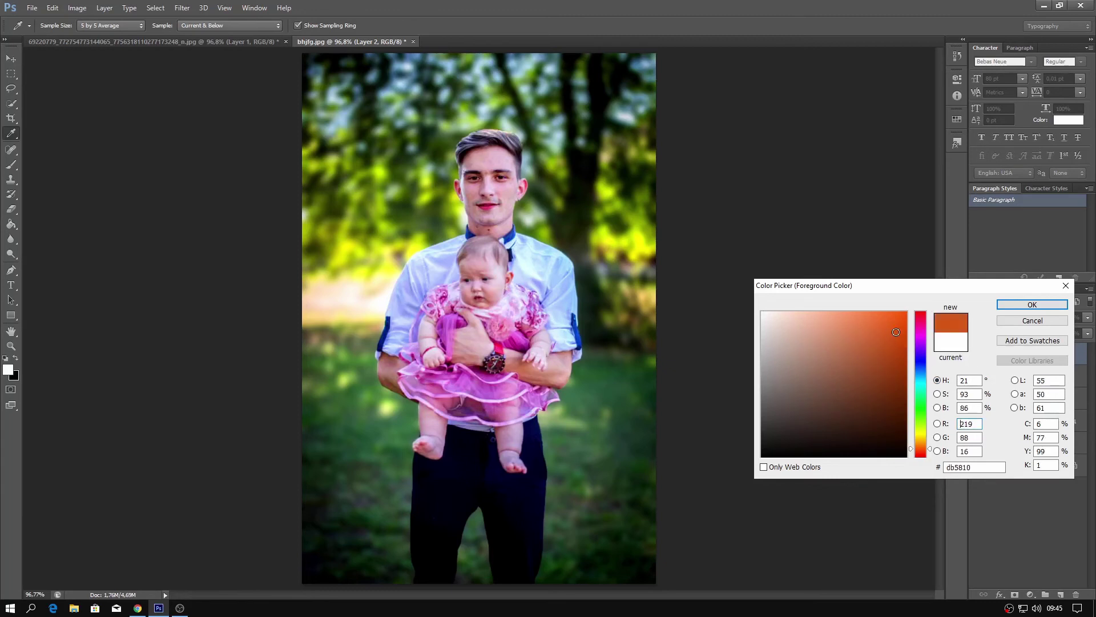
left_click(1014, 304)
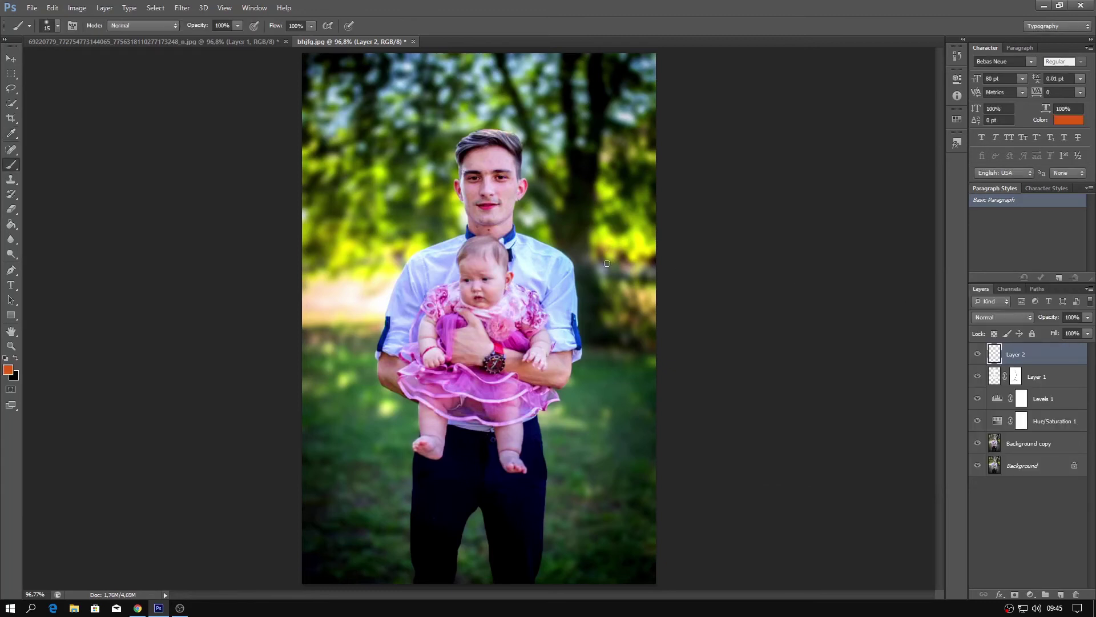
Step: Paint an orange glow over the photo's upper right edge with a 700 px brush and set the layer's blend mode to Screen
key("bracketright")
key("bracketright")
key("bracketright")
key("bracketright")
key("bracketright")
key("bracketright")
key("bracketright")
key("bracketright")
key("bracketright")
key("bracketright")
key("bracketright")
key("bracketright")
key("bracketright")
key("bracketright")
key("bracketright")
key("bracketright")
key("bracketright")
key("bracketright")
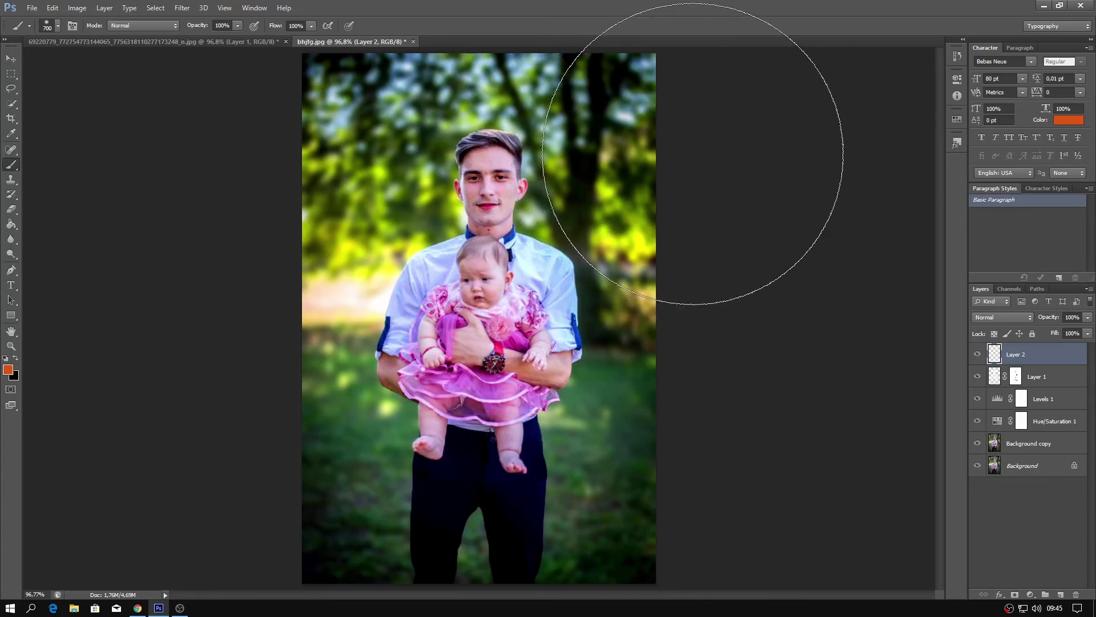
left_click_drag(692, 153, 693, 156)
left_click(994, 317)
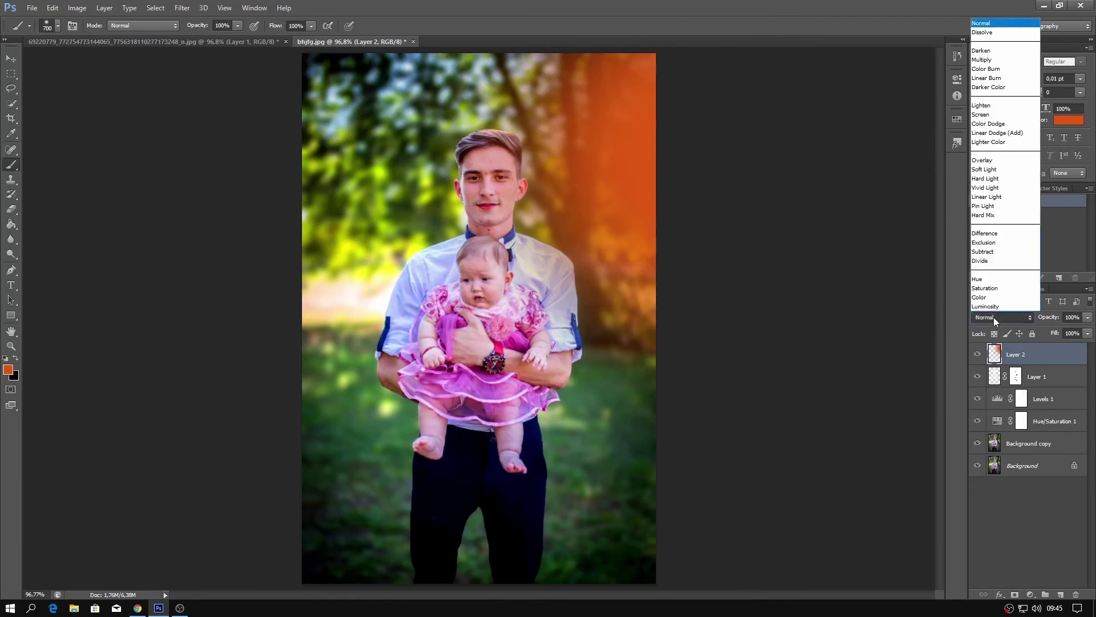
left_click(979, 114)
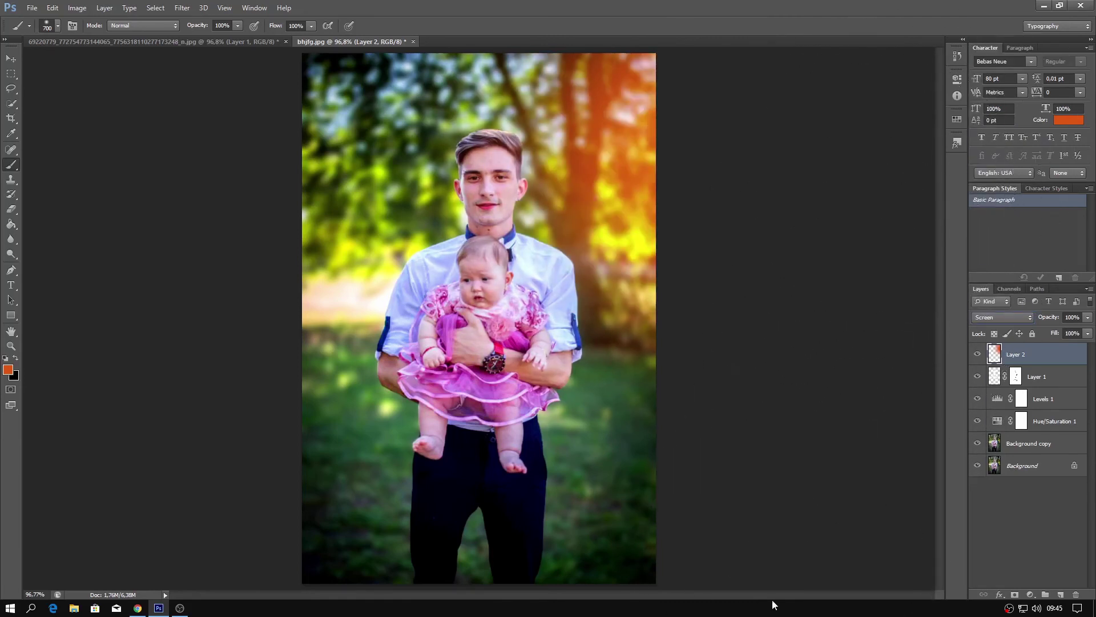
Step: Scale the orange glow on Layer 2 down to about 81% width and 79% height, keeping it in the photo's upper right corner
key("ctrl+t")
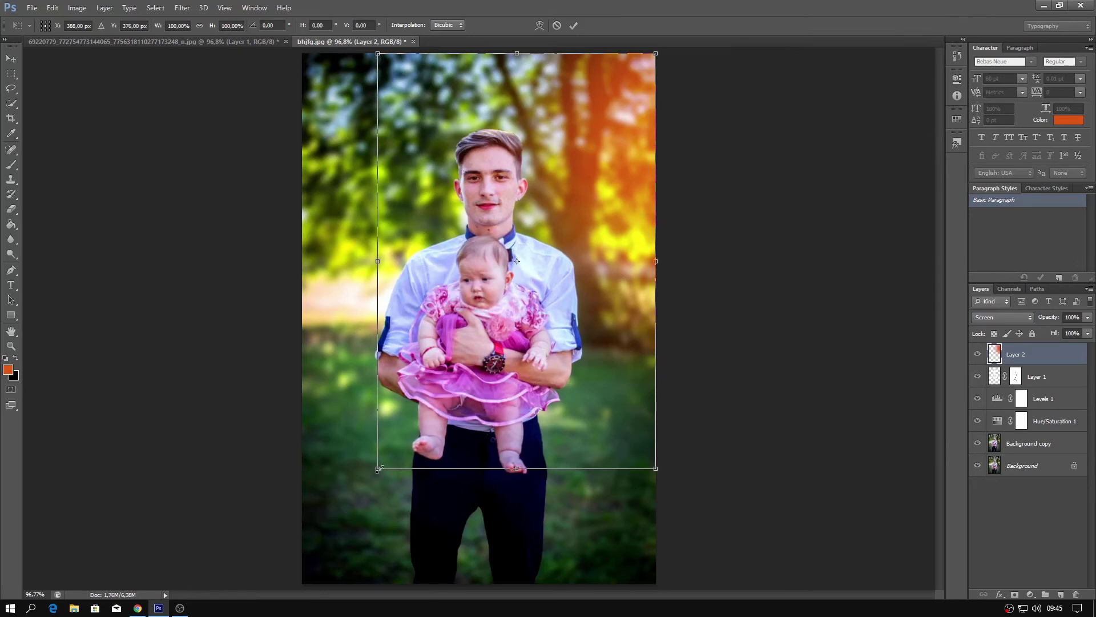
left_click_drag(377, 468, 394, 444)
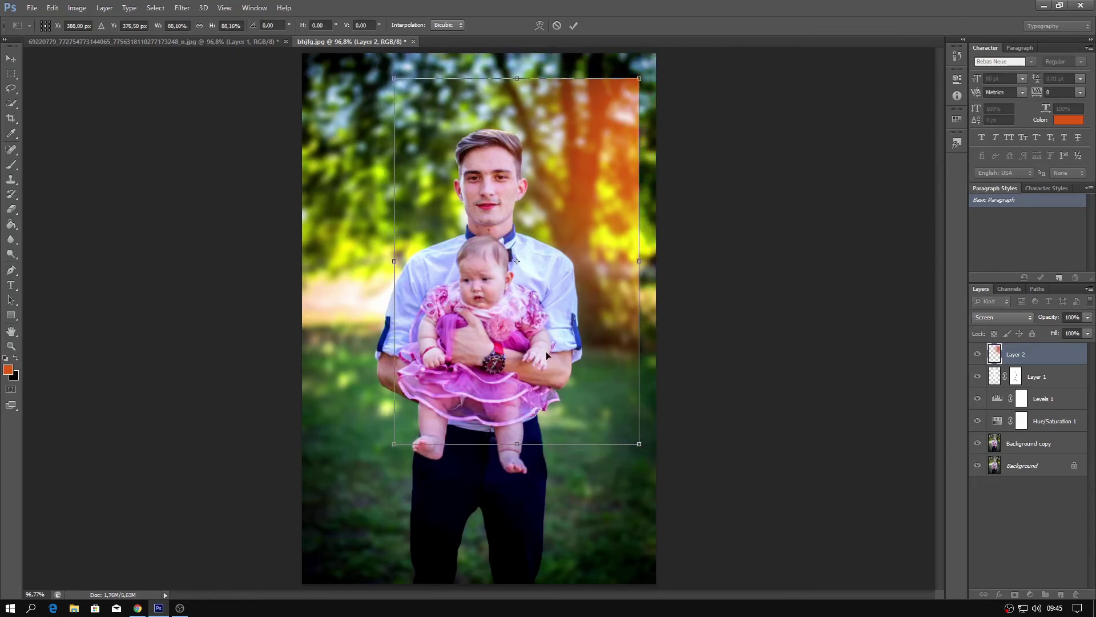
left_click_drag(545, 351, 563, 320)
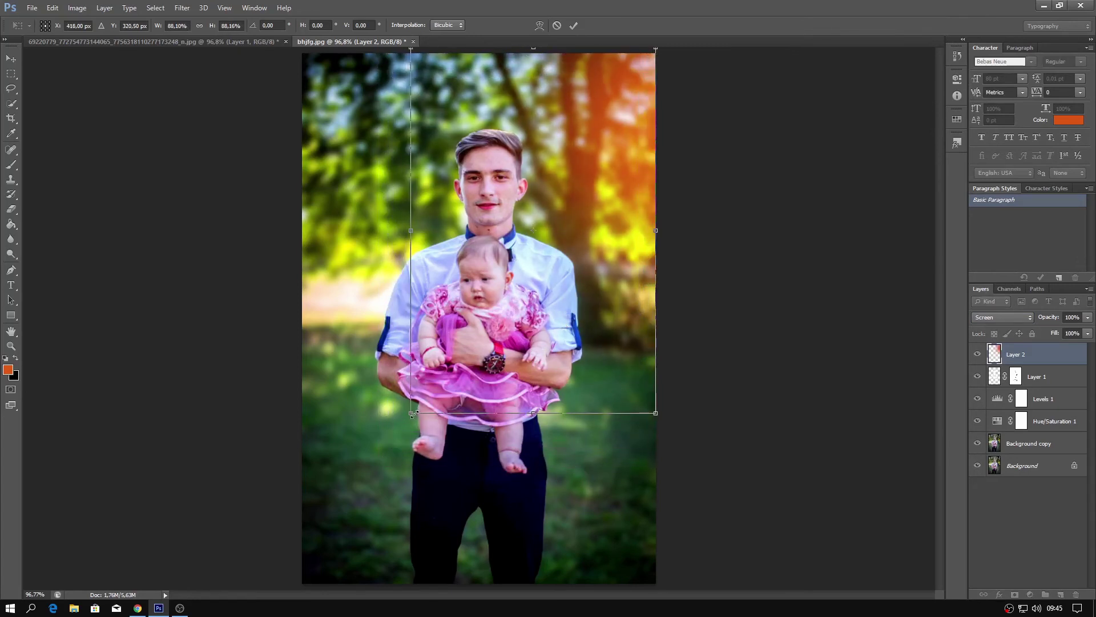
left_click_drag(412, 412, 430, 375)
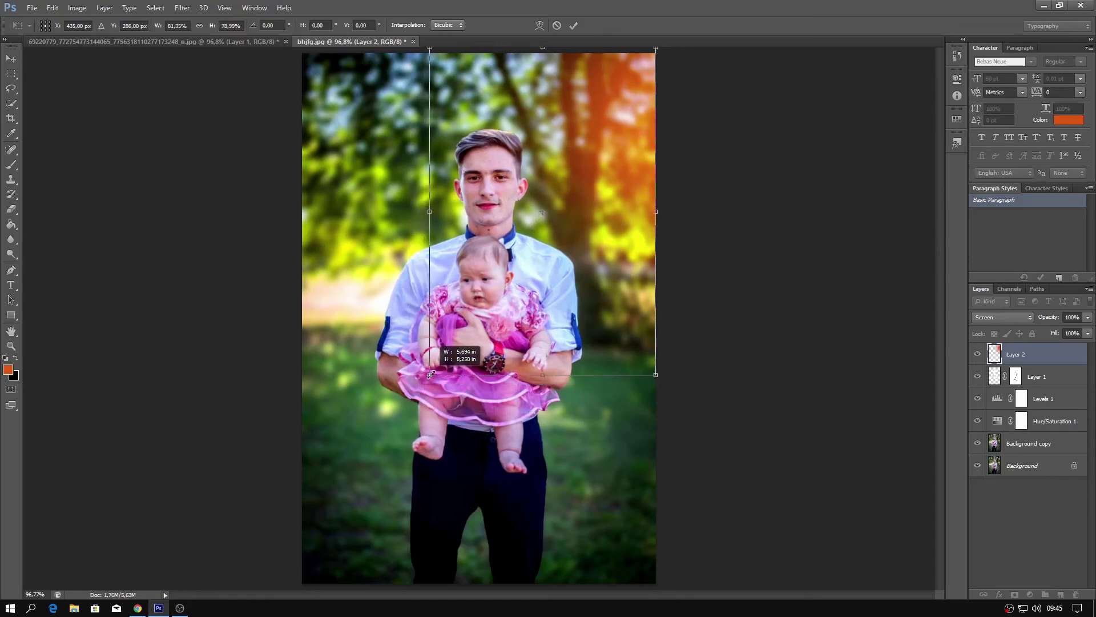
key("Return")
key("b")
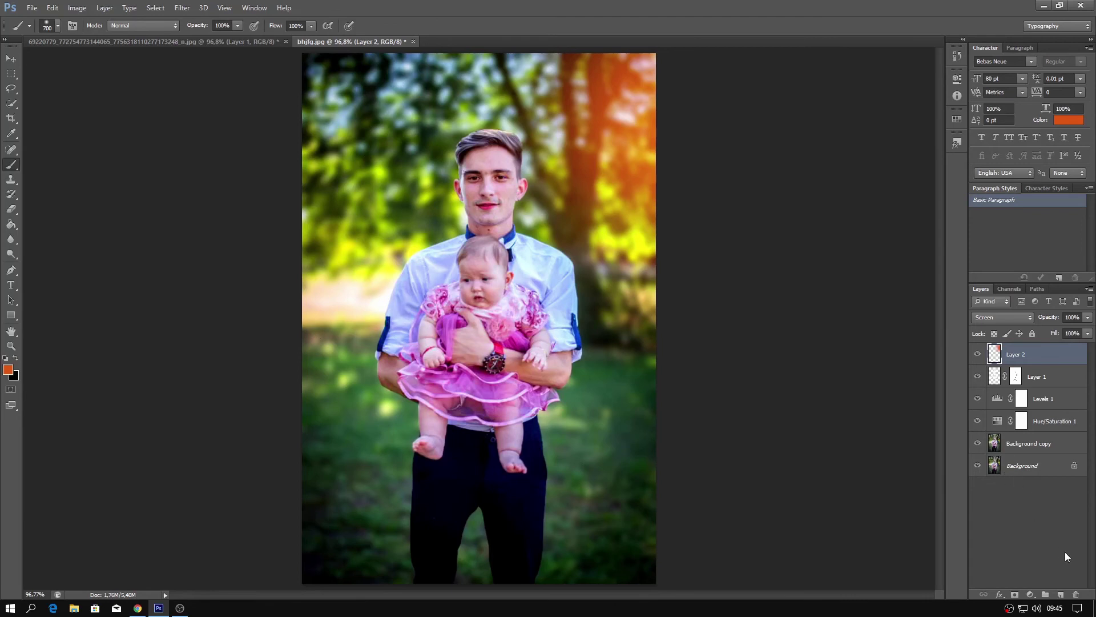
Step: Add a Curves adjustment layer above Layer 2 and apply automatic correction with the Enhance Brightness and Contrast algorithm
left_click(1030, 594)
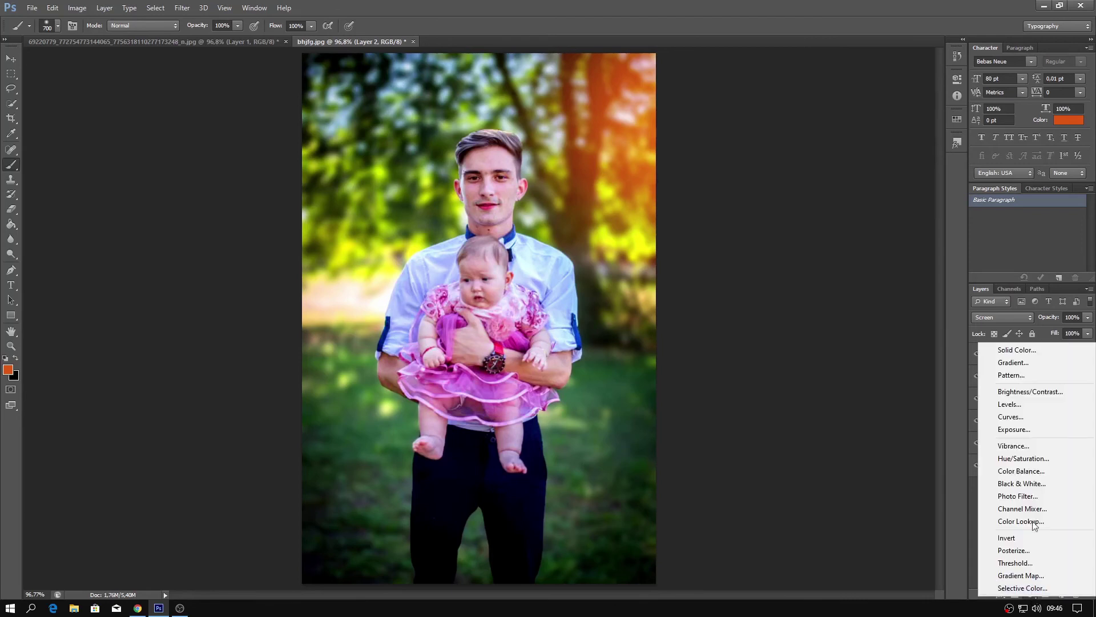
left_click(1029, 420)
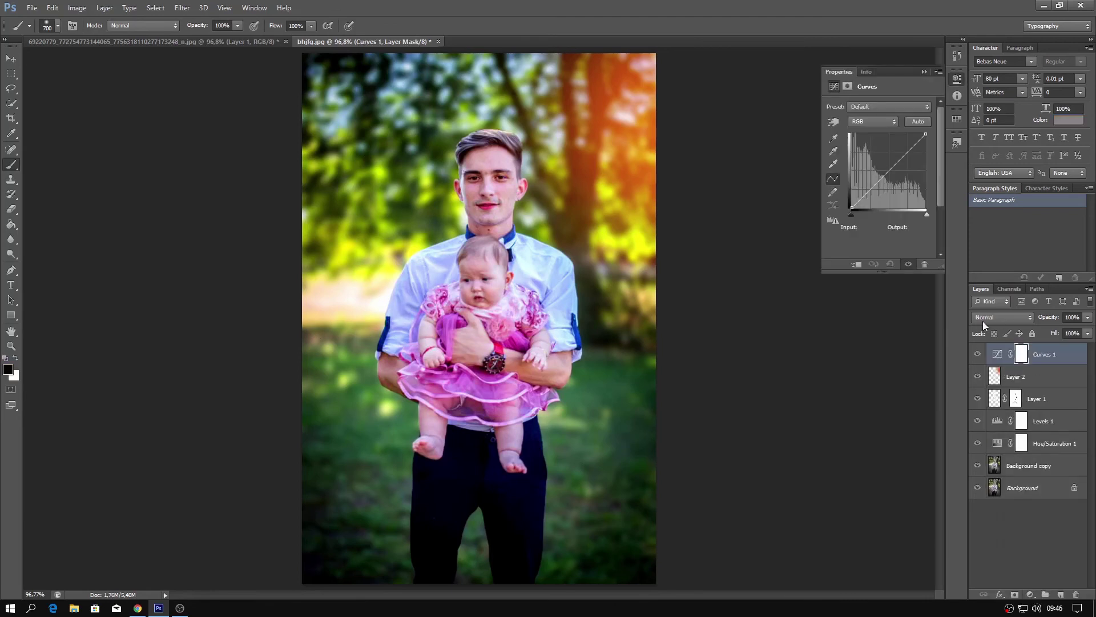
left_click(915, 124, "alt")
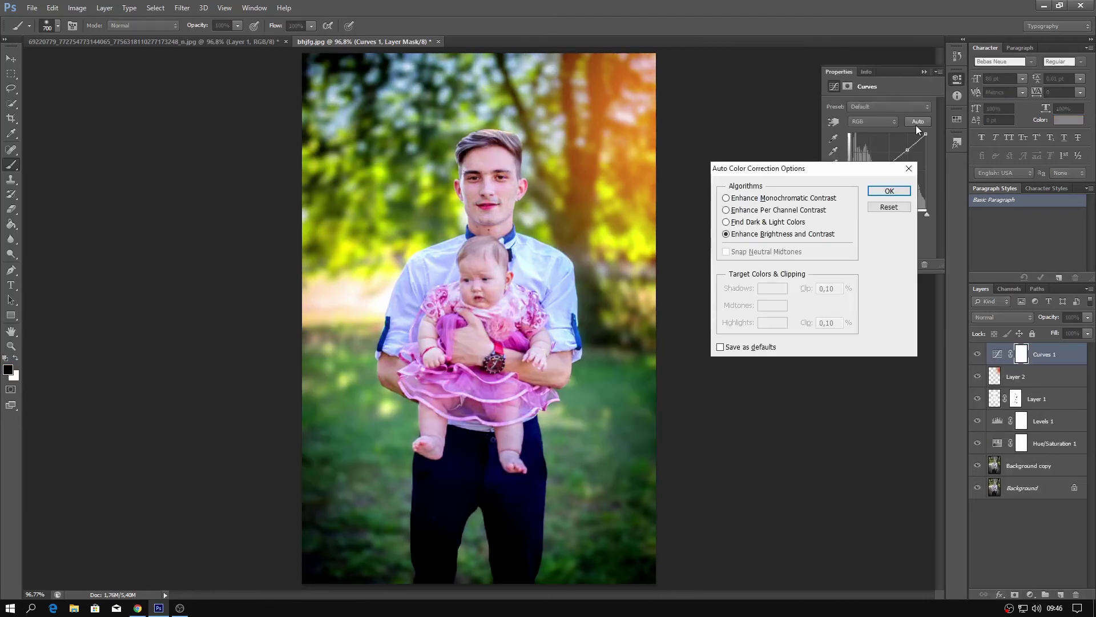
left_click(894, 192)
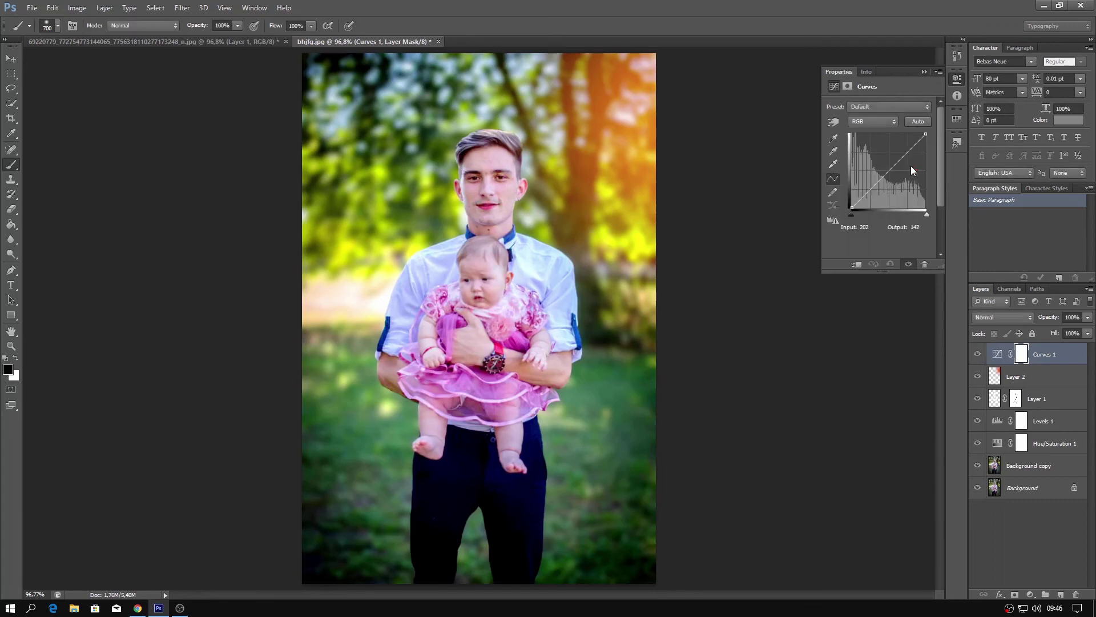
left_click(917, 122, "alt")
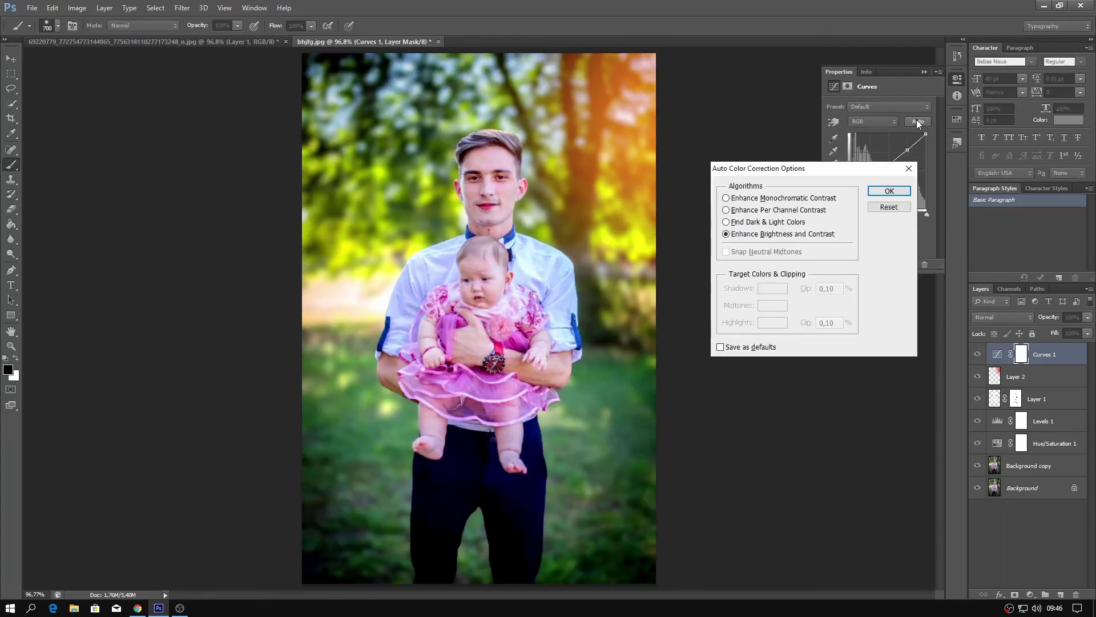
left_click(888, 191)
left_click(937, 73)
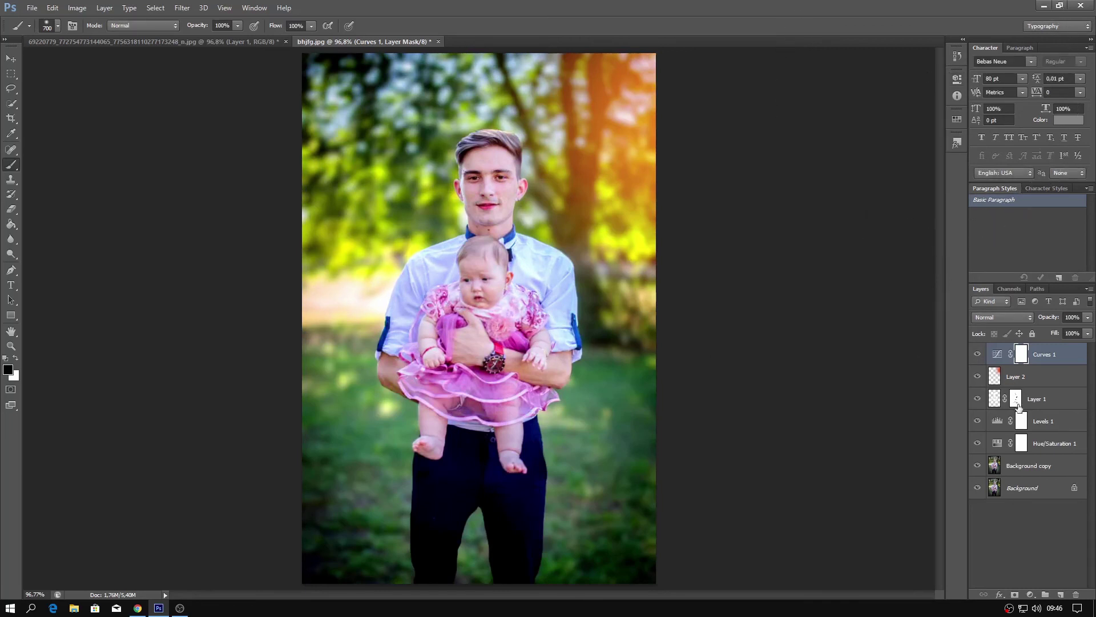
Step: Lower the opacity of the white skin paint on Layer 1 to 6%
left_click(1035, 402)
left_click(1088, 317)
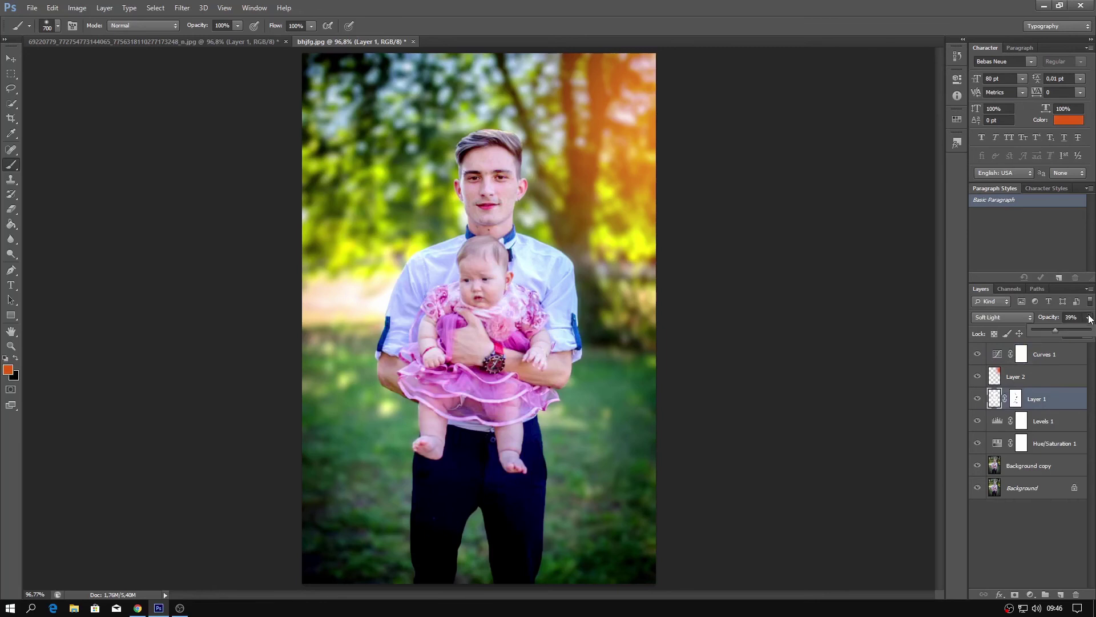
left_click_drag(1052, 330, 1022, 329)
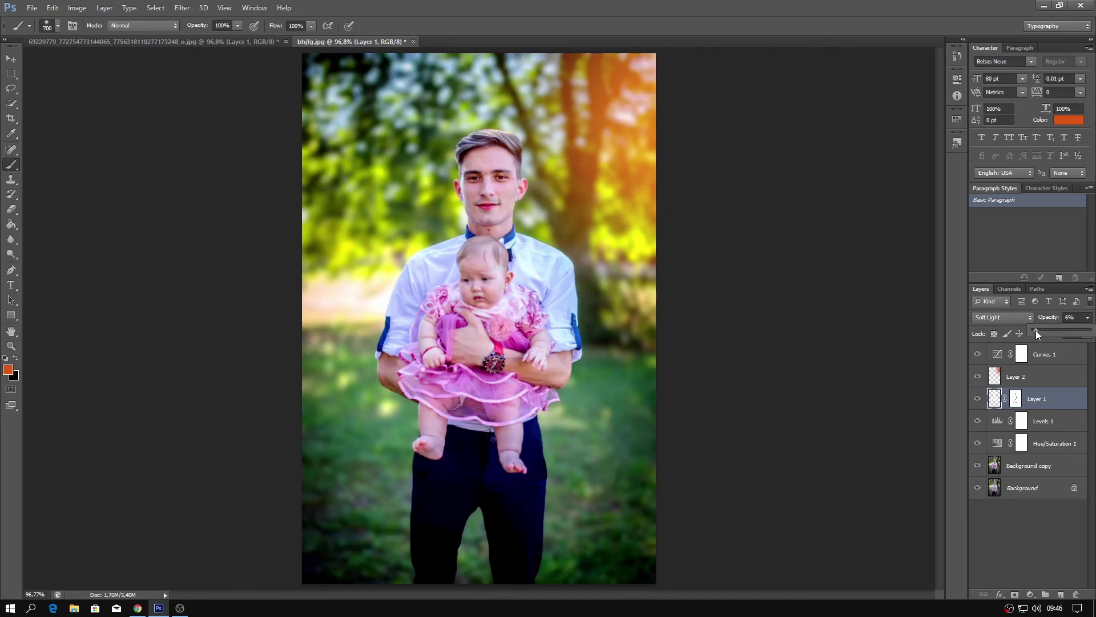
left_click(1090, 318)
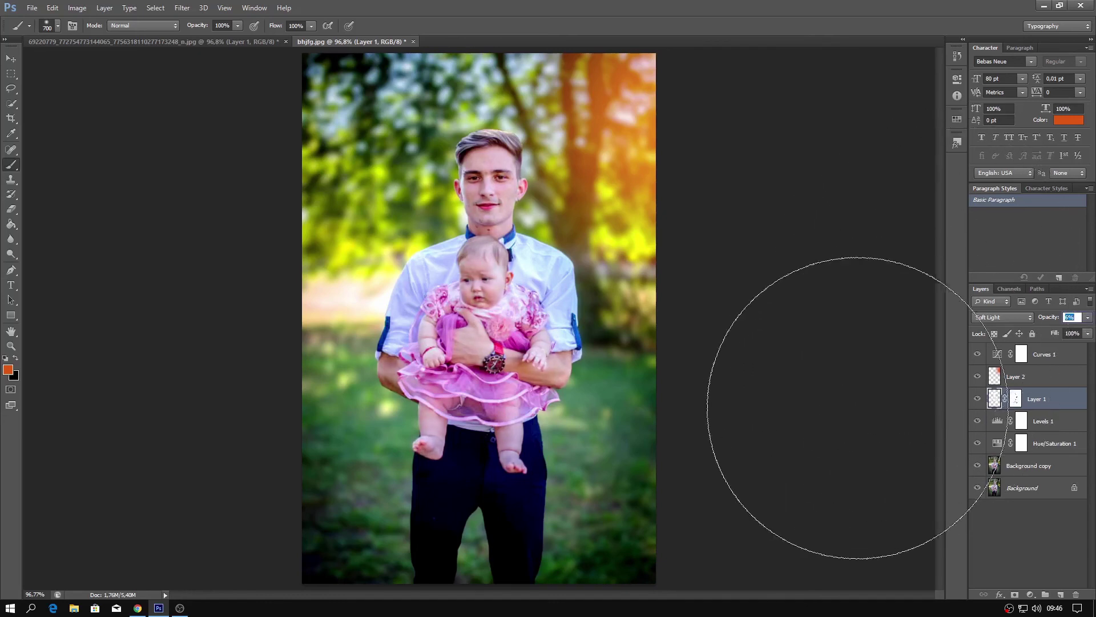
Step: Scale the orange glow on Layer 2 to about 90% and move it back into the photo's upper right corner
left_click(1034, 378)
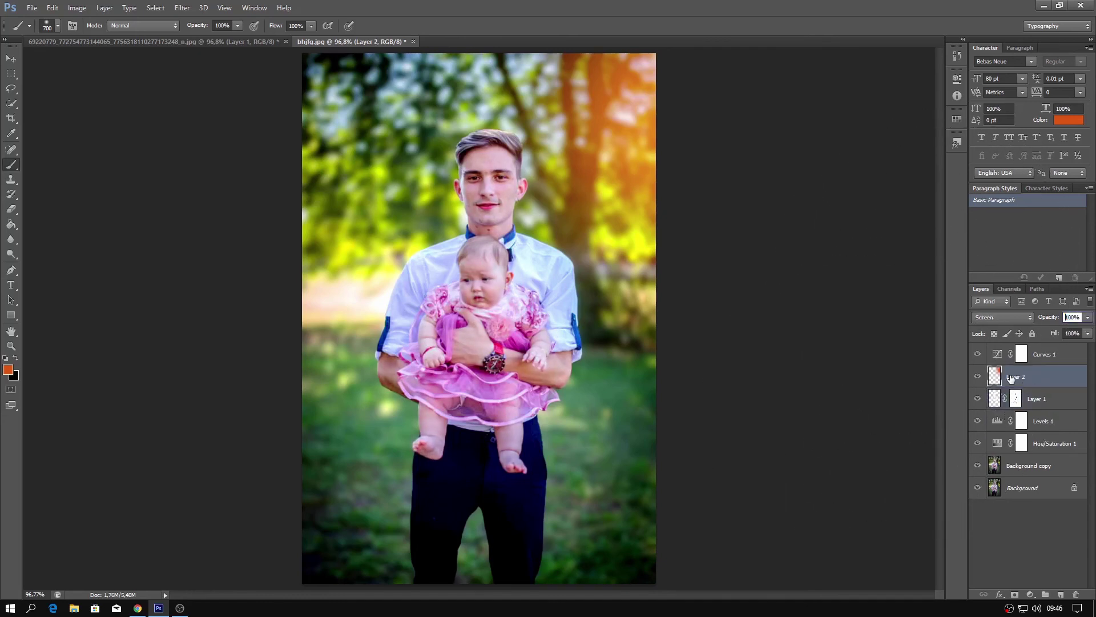
key("ctrl+t")
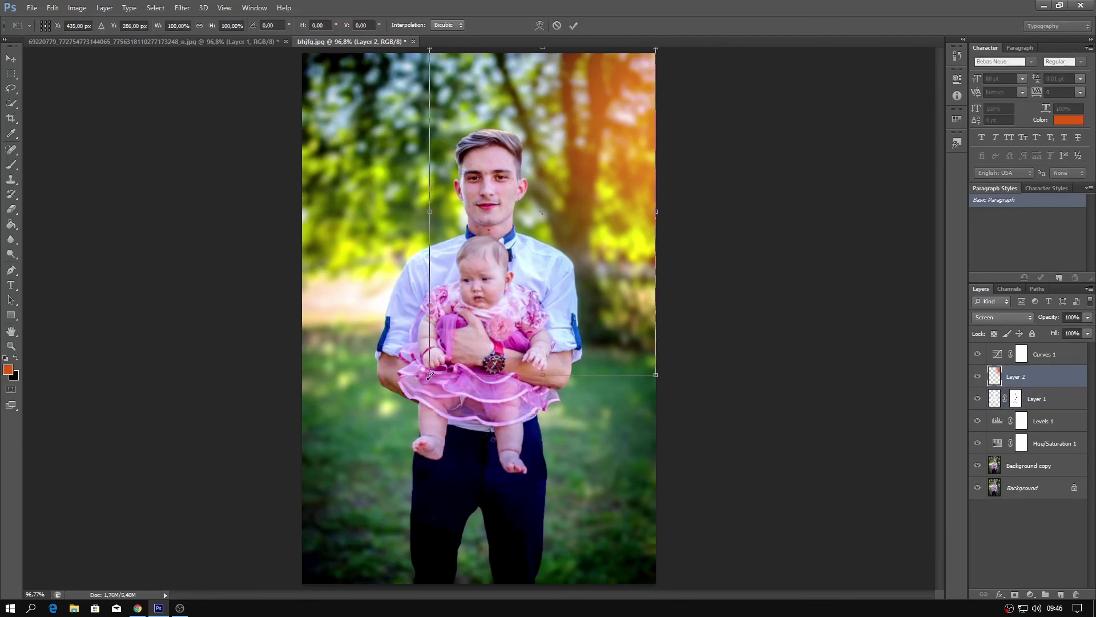
left_click_drag(430, 376, 441, 361)
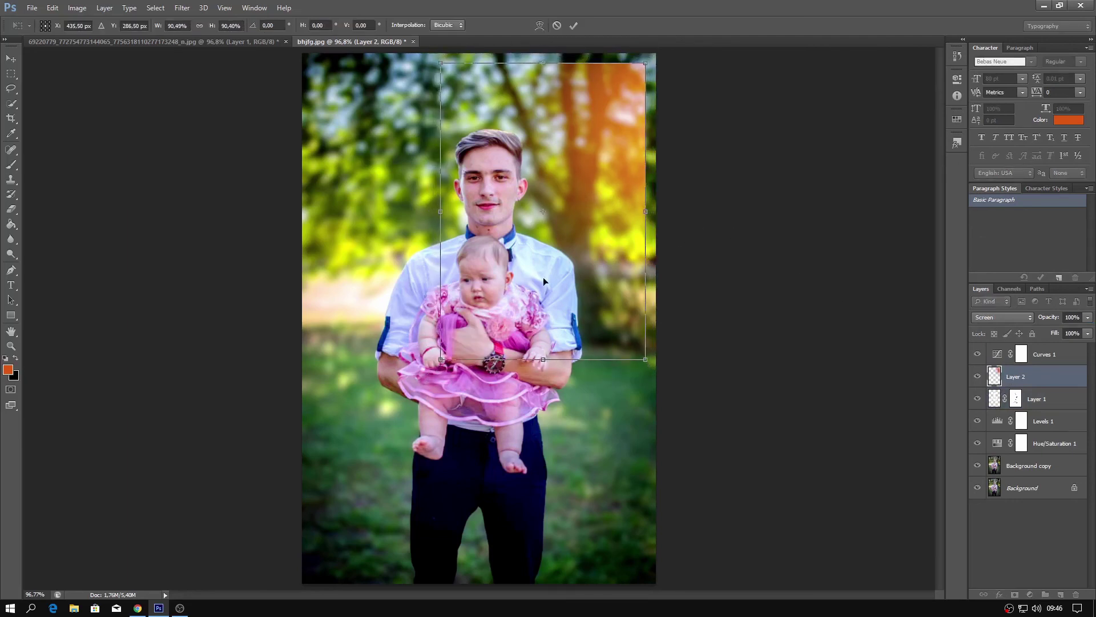
left_click_drag(594, 265, 607, 246)
key("Return")
key("b")
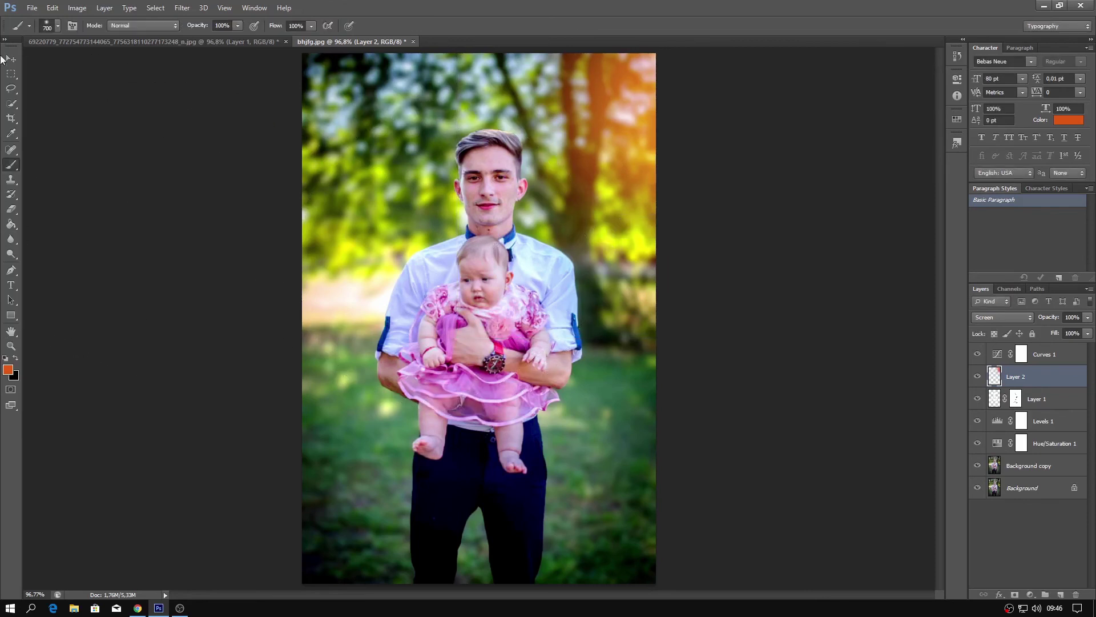
Step: Save the edited photo to the Desktop as a JPEG named xczxcz.jpg with maximum quality 12 and Progressive format
left_click(32, 7)
left_click(49, 143)
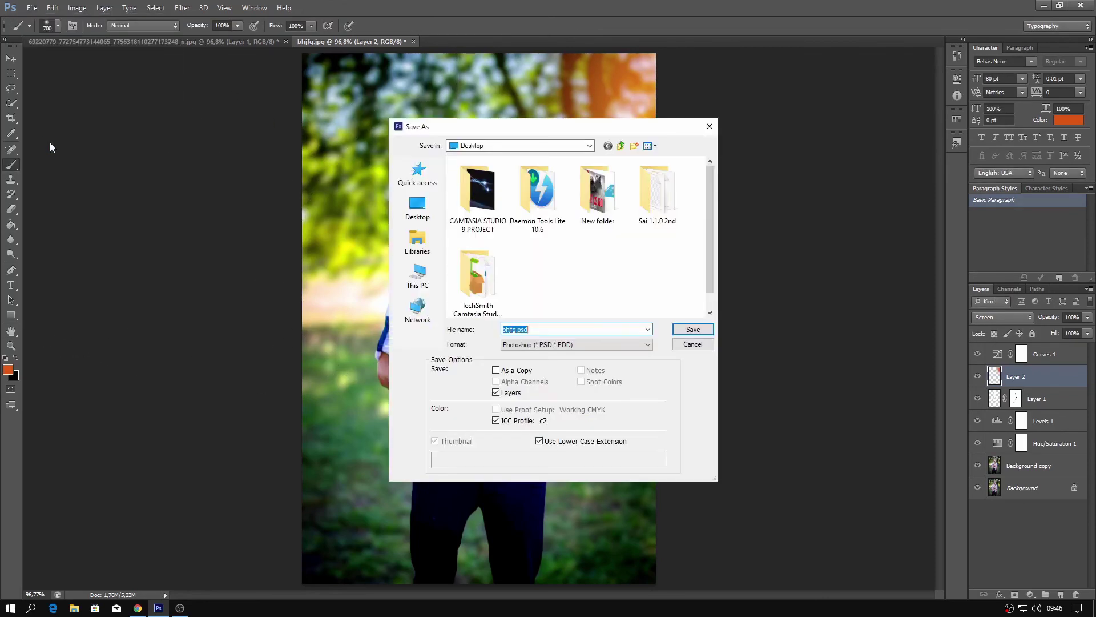
left_click(403, 216)
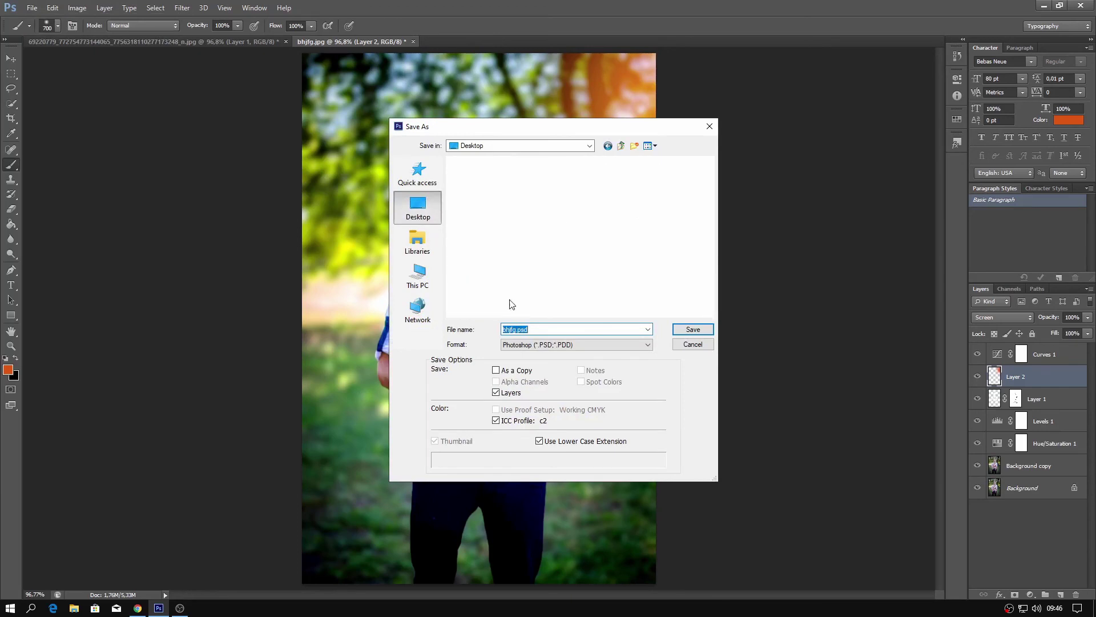
left_click(536, 344)
left_click(548, 444)
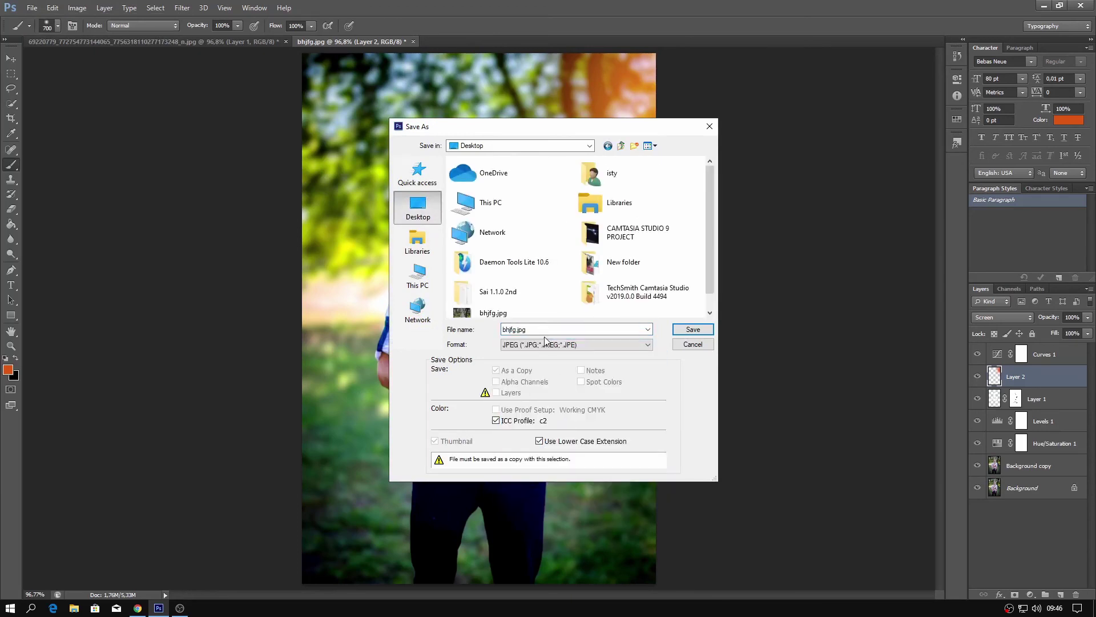
double_click(546, 332)
type("vxcvcx")
left_click(684, 330)
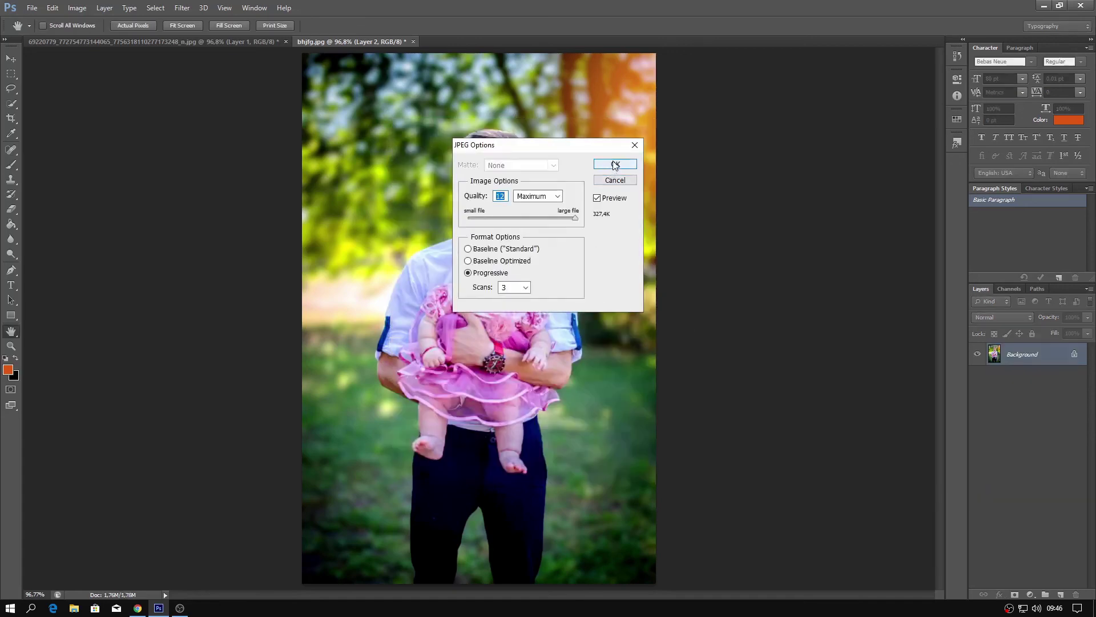
left_click(615, 164)
Step: Switch to Photos and compare the original bhjfg.jpg with the edited xczxcz.jpg, then close the viewer
left_click(1044, 6)
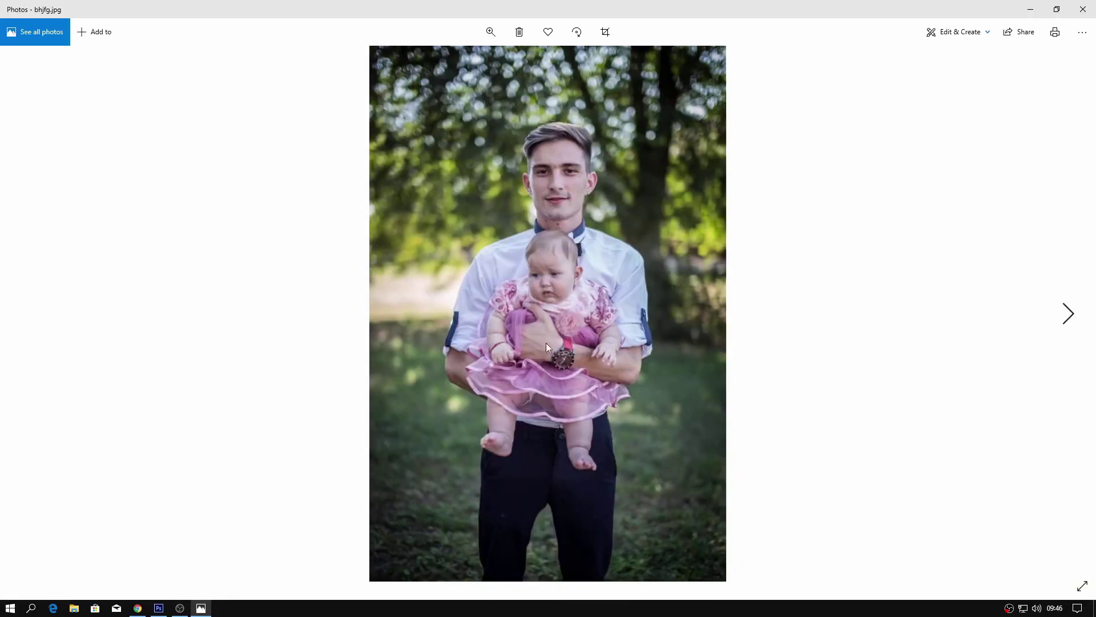
left_click(1065, 316)
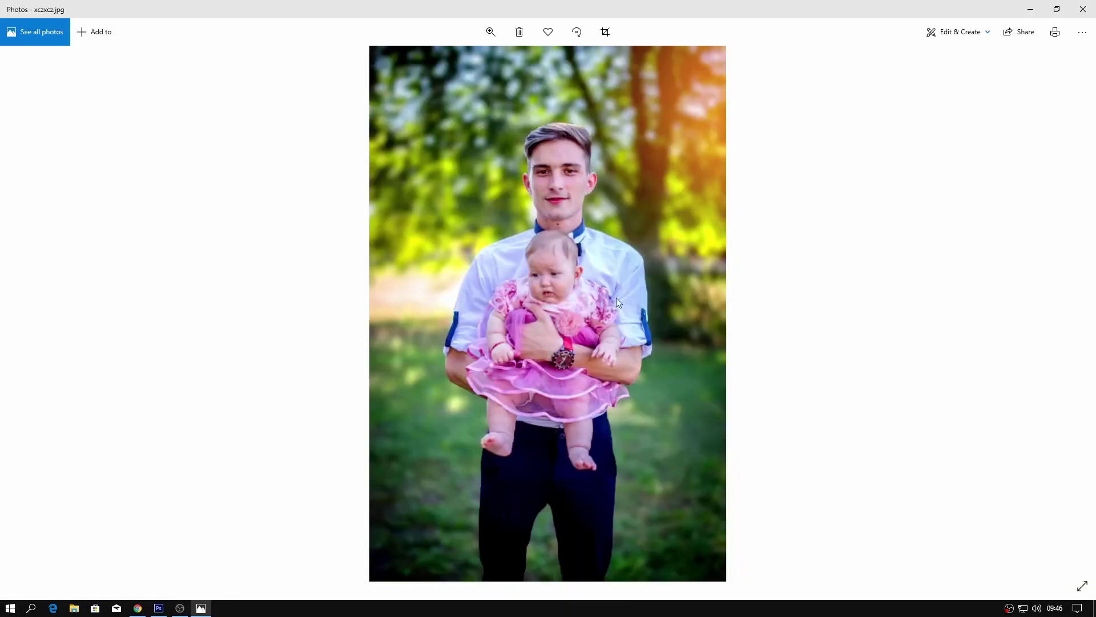
left_click(36, 316)
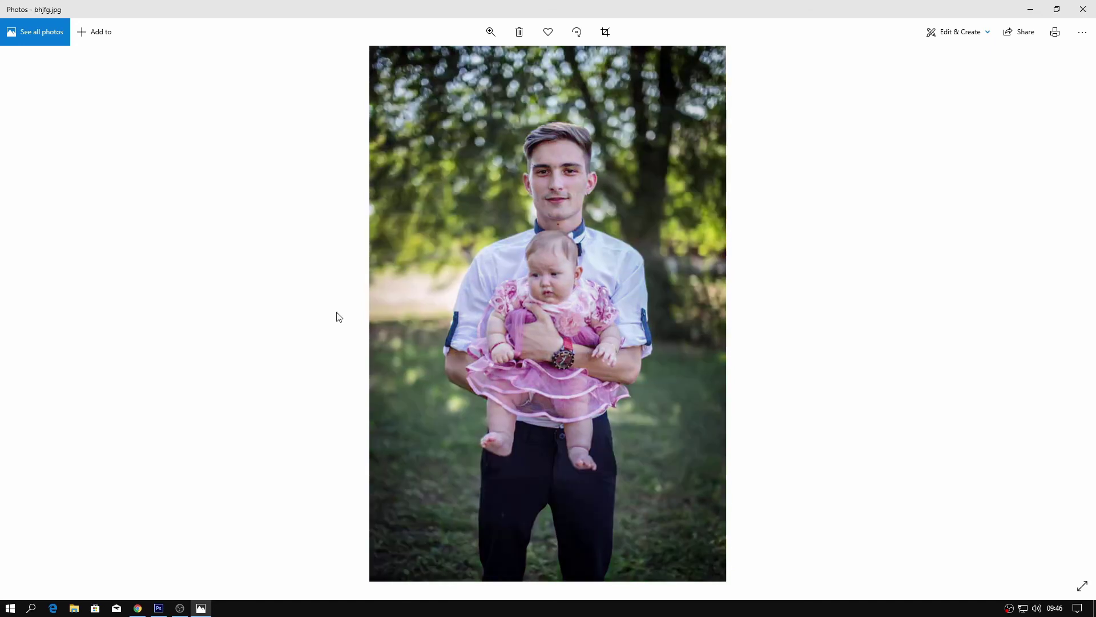
left_click(1078, 314)
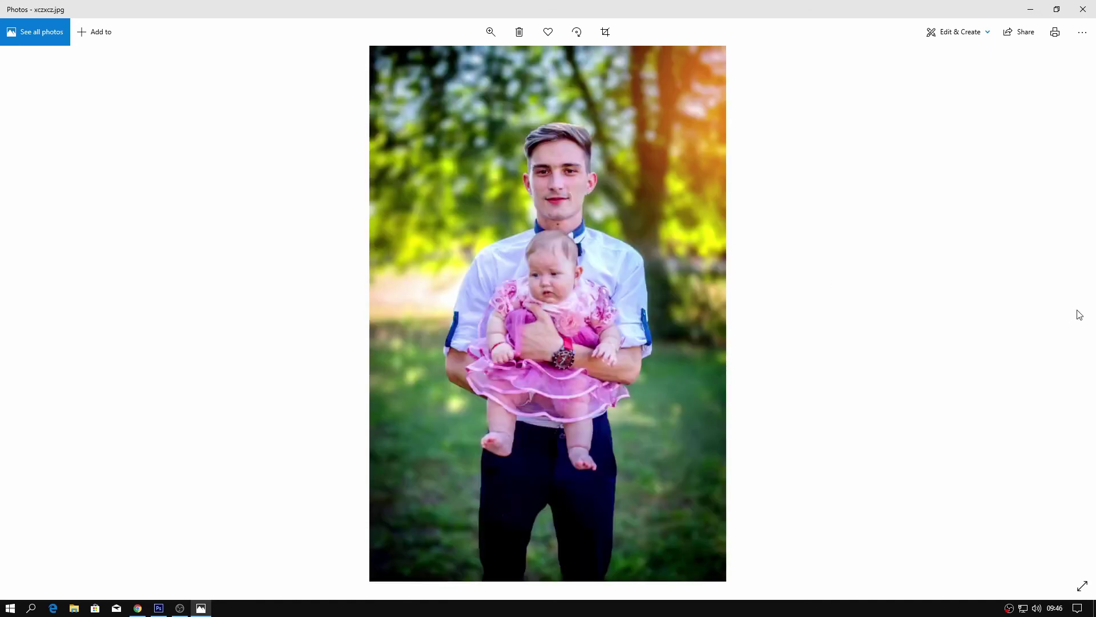
left_click(36, 317)
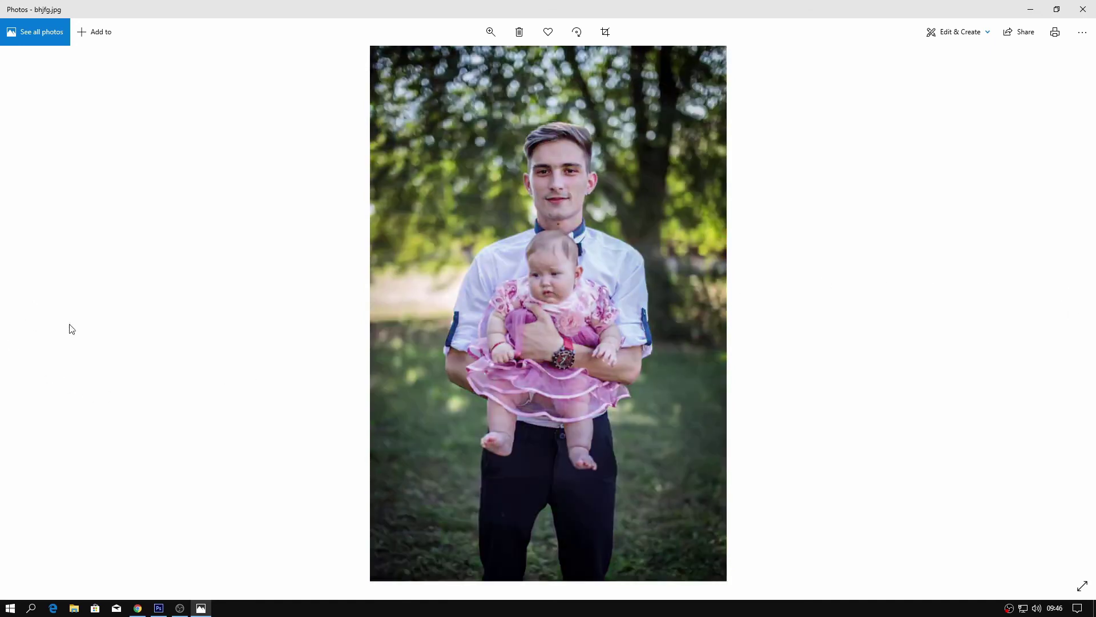
left_click(1067, 316)
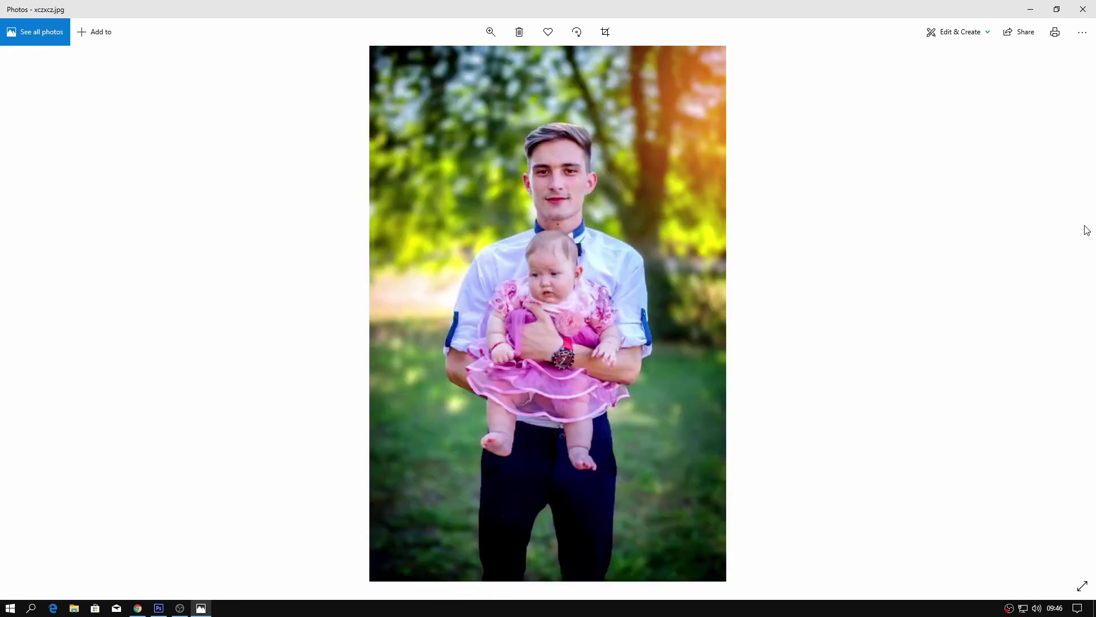
left_click(1083, 9)
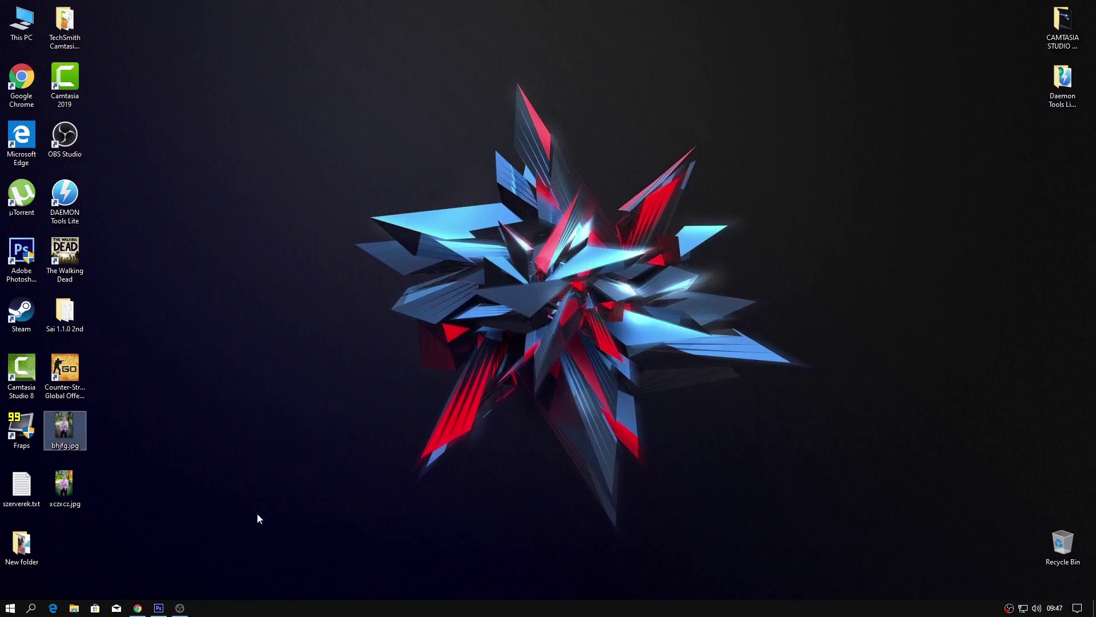